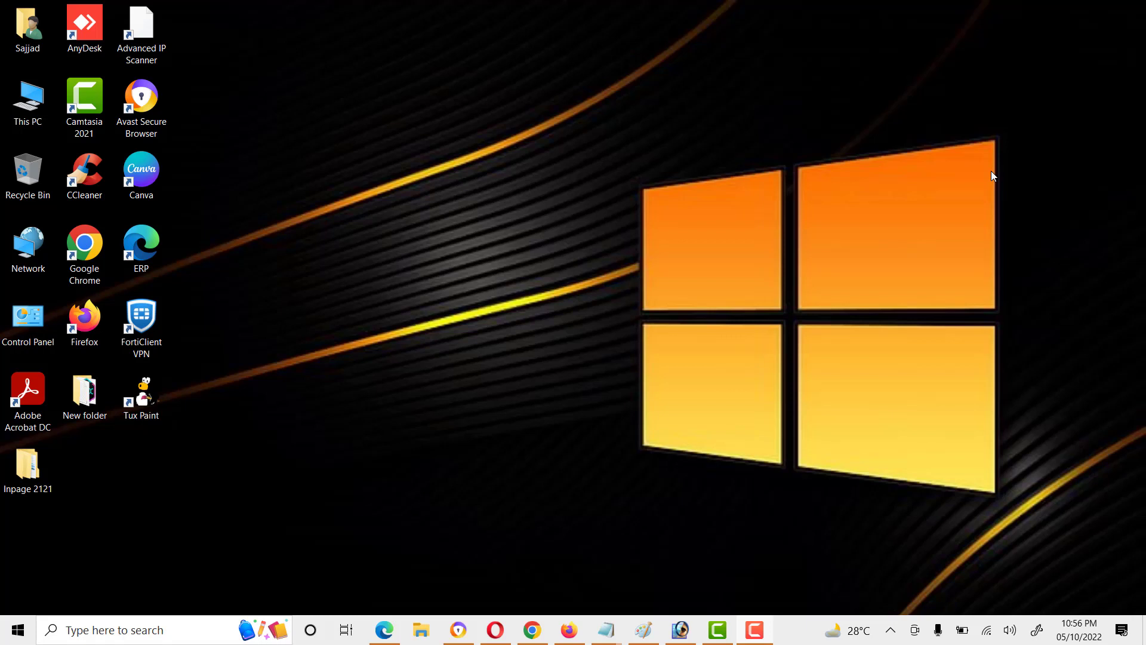
# Run Inpgage 2121 Setup from the nested Inpage 2121 folders and minimize File Explorer.
pyautogui.doubleClick(30, 468)
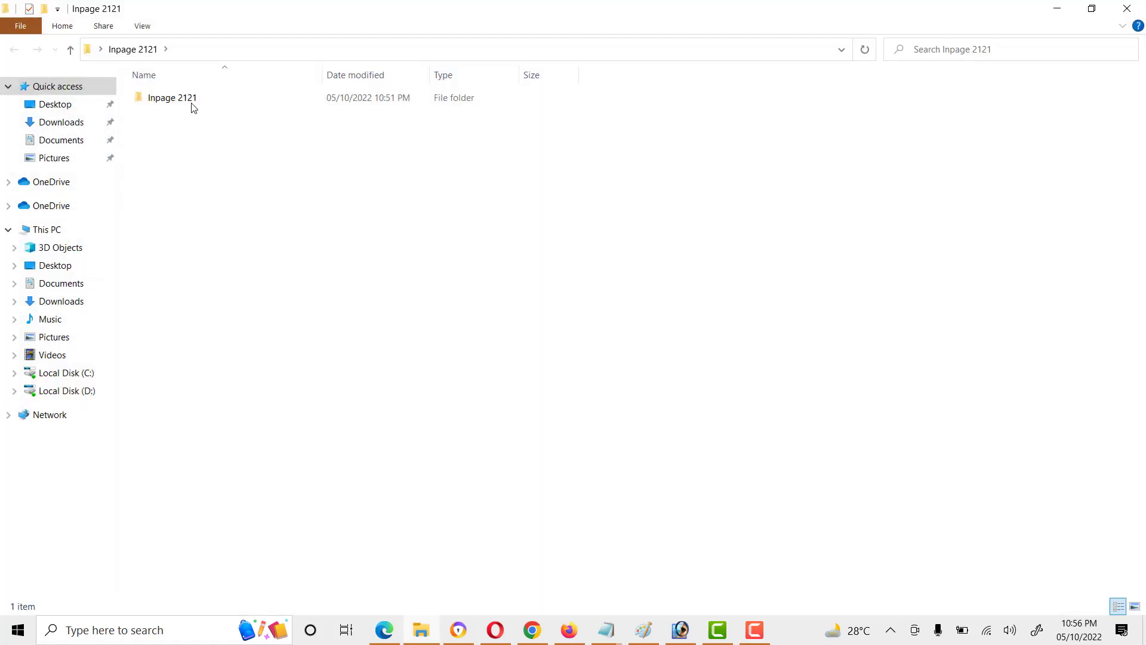
pyautogui.doubleClick(182, 105)
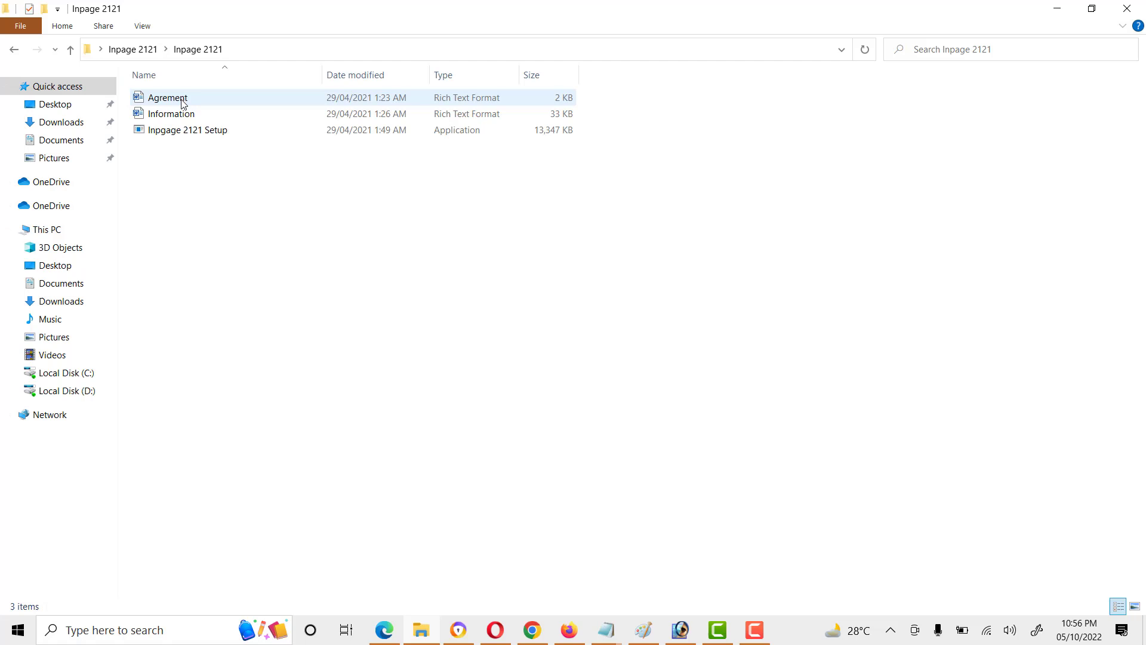
pyautogui.doubleClick(182, 132)
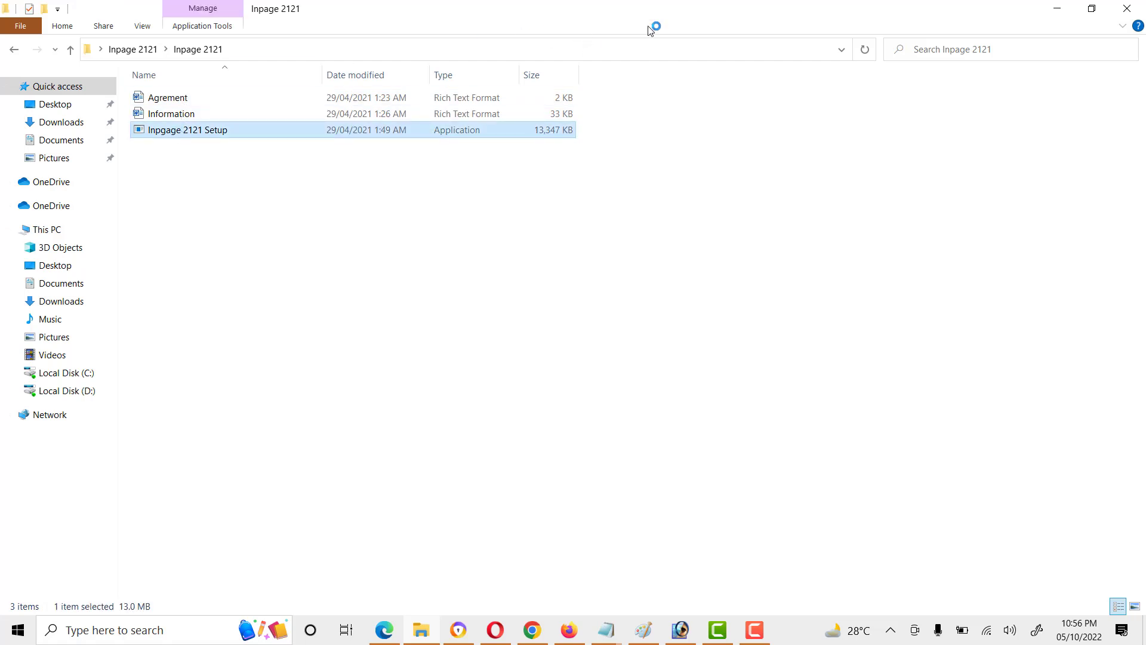
pyautogui.click(1066, 8)
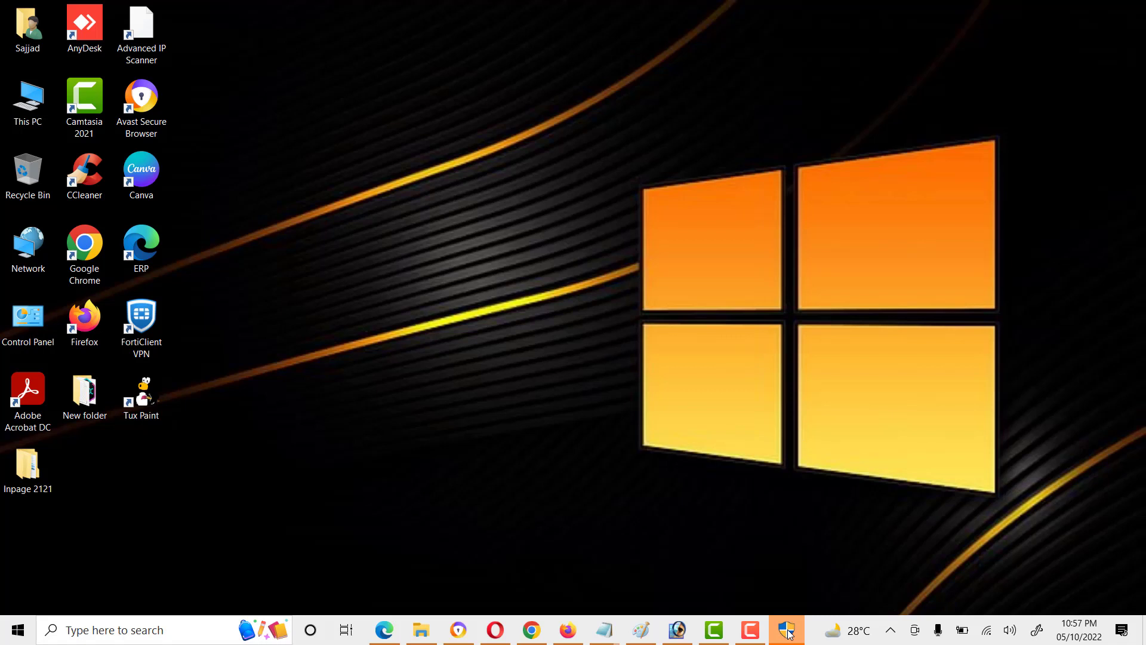
# Bring up the installer's permission prompt and confirm English as the installation language.
pyautogui.click(788, 630)
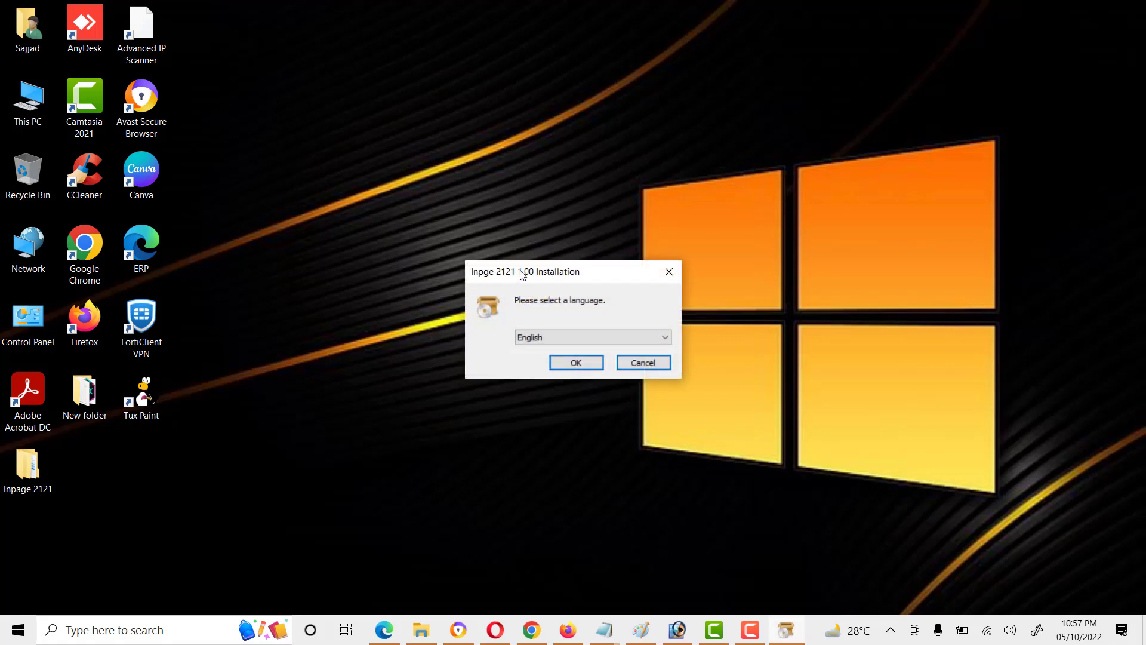
pyautogui.moveTo(519, 270); pyautogui.dragTo(521, 242)
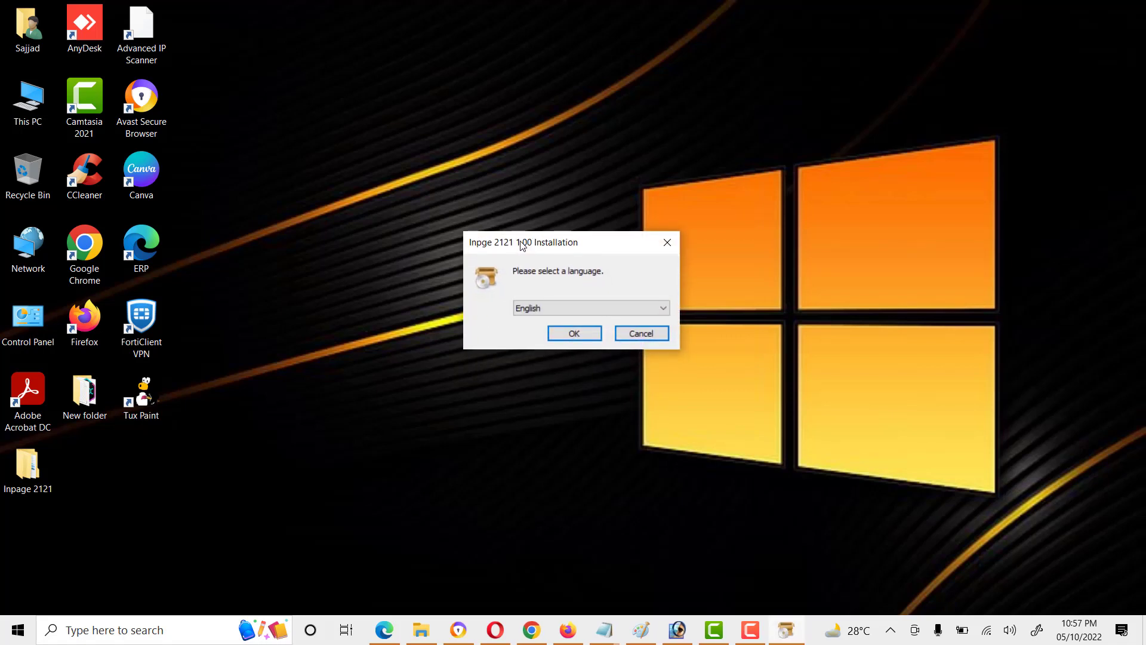
pyautogui.click(584, 310)
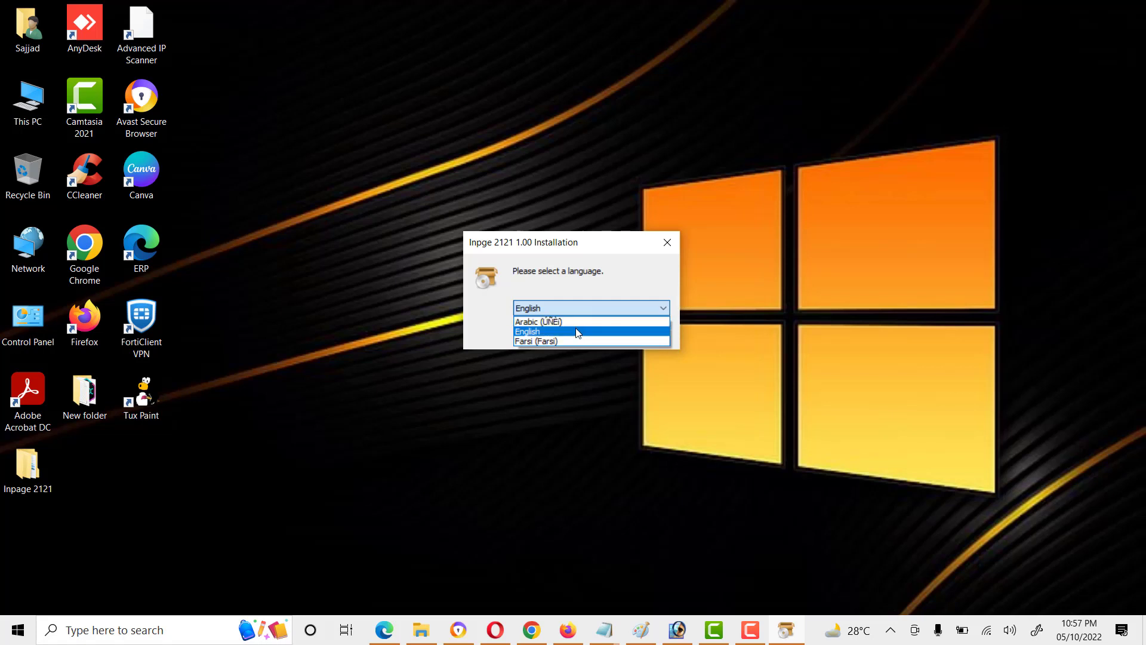
pyautogui.click(578, 333)
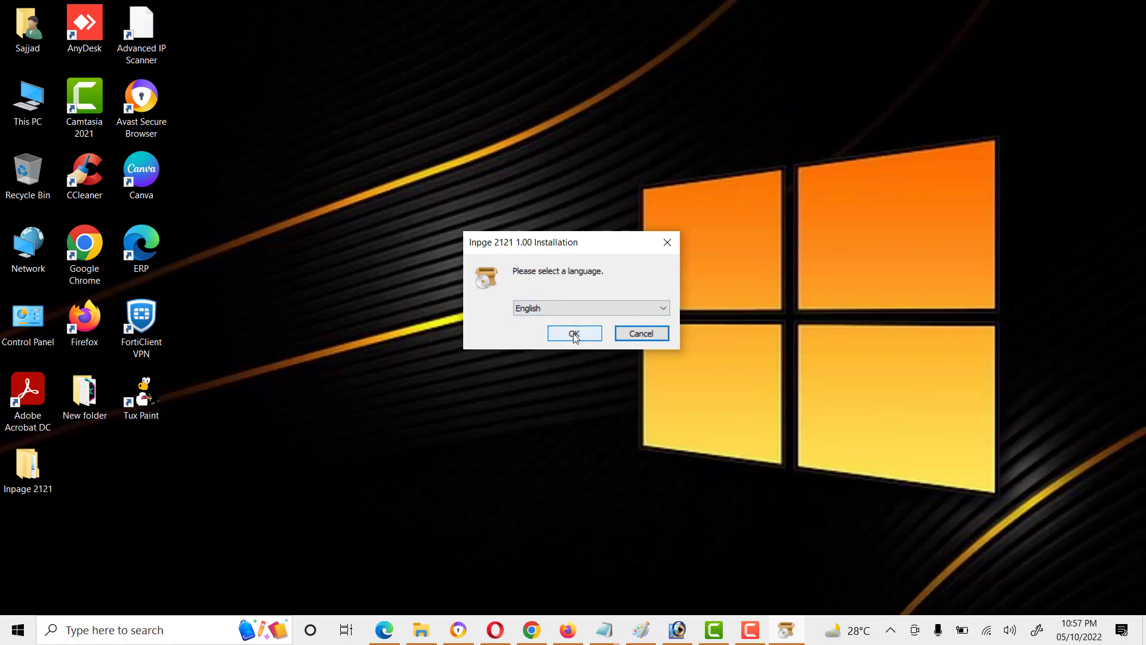
pyautogui.click(574, 333)
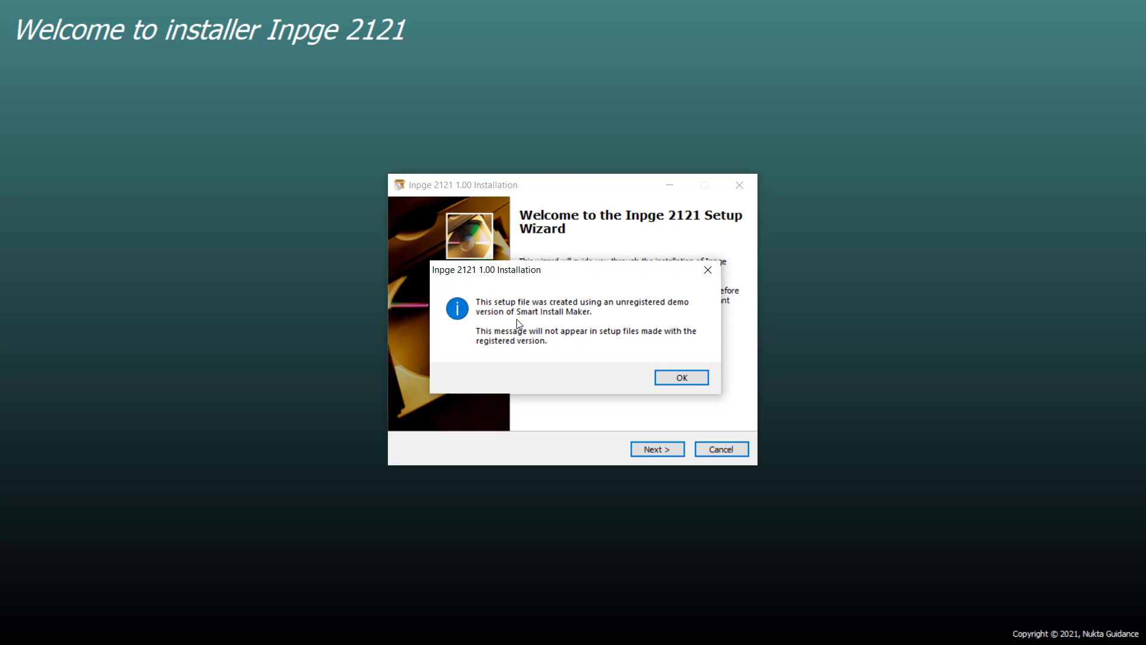
# Dismiss the demo-version notice and accept the InPage 2121 license agreement.
pyautogui.click(675, 375)
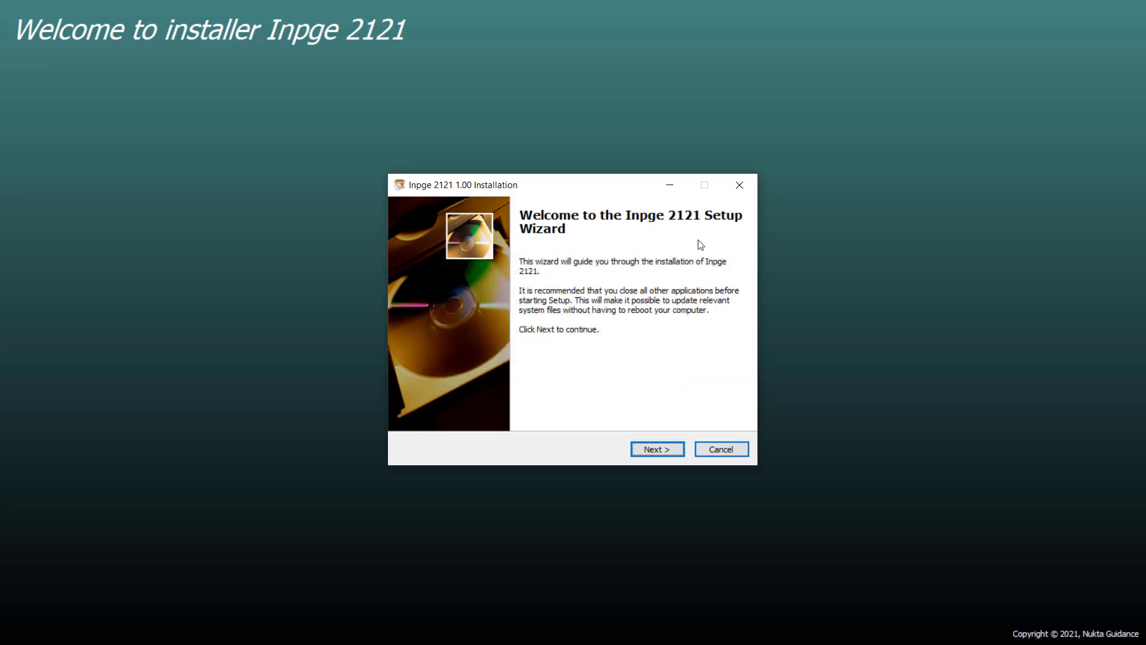
pyautogui.click(661, 449)
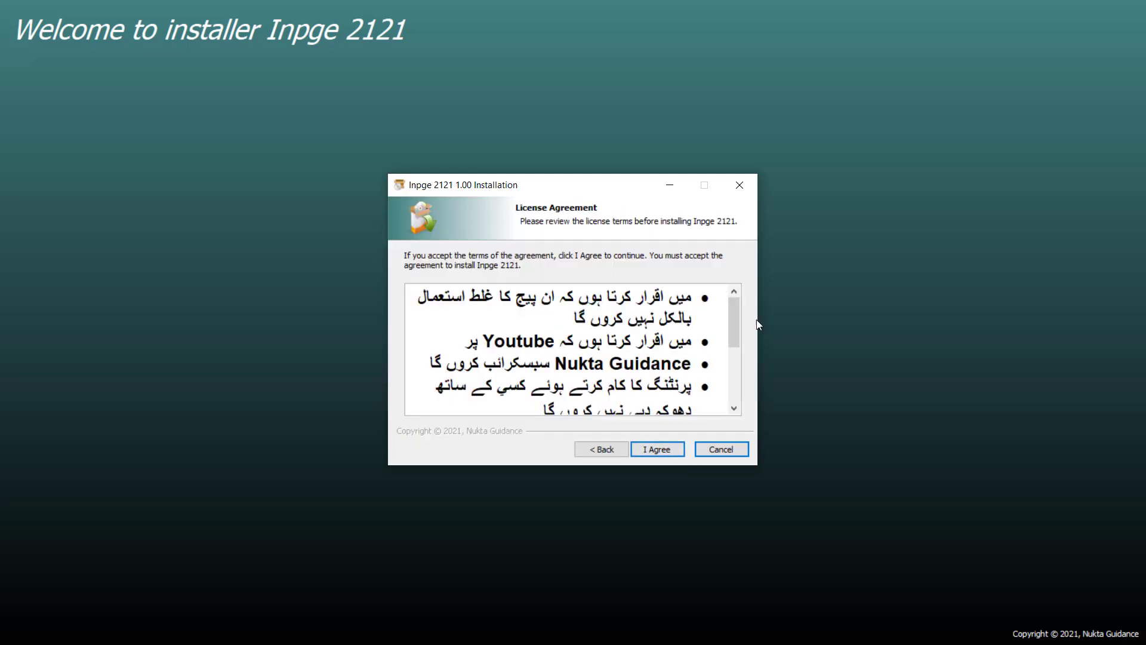
pyautogui.moveTo(732, 317); pyautogui.dragTo(729, 377)
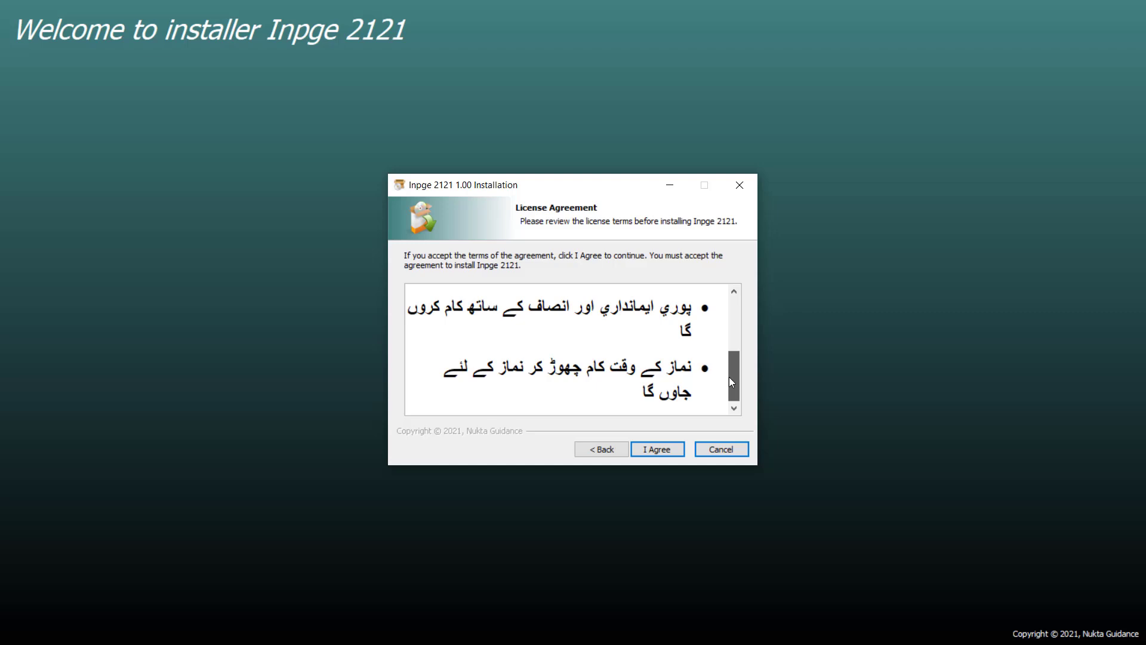
pyautogui.click(655, 449)
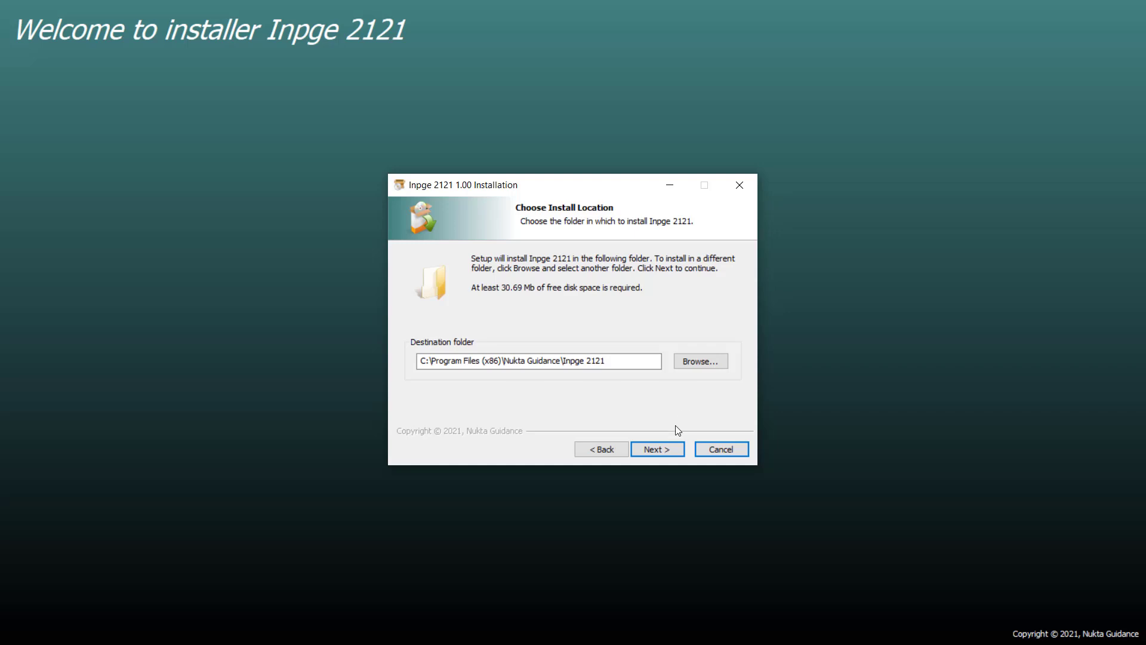
# Install Inpge 2121 to the default folder with all three shortcuts.
pyautogui.click(670, 450)
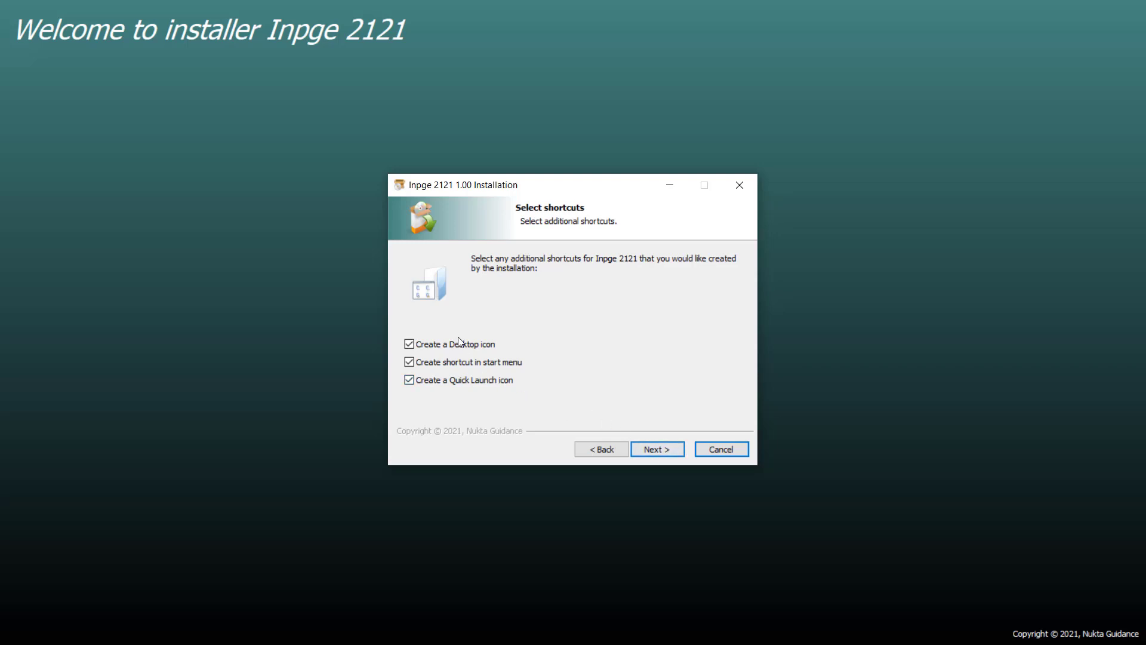
pyautogui.click(653, 451)
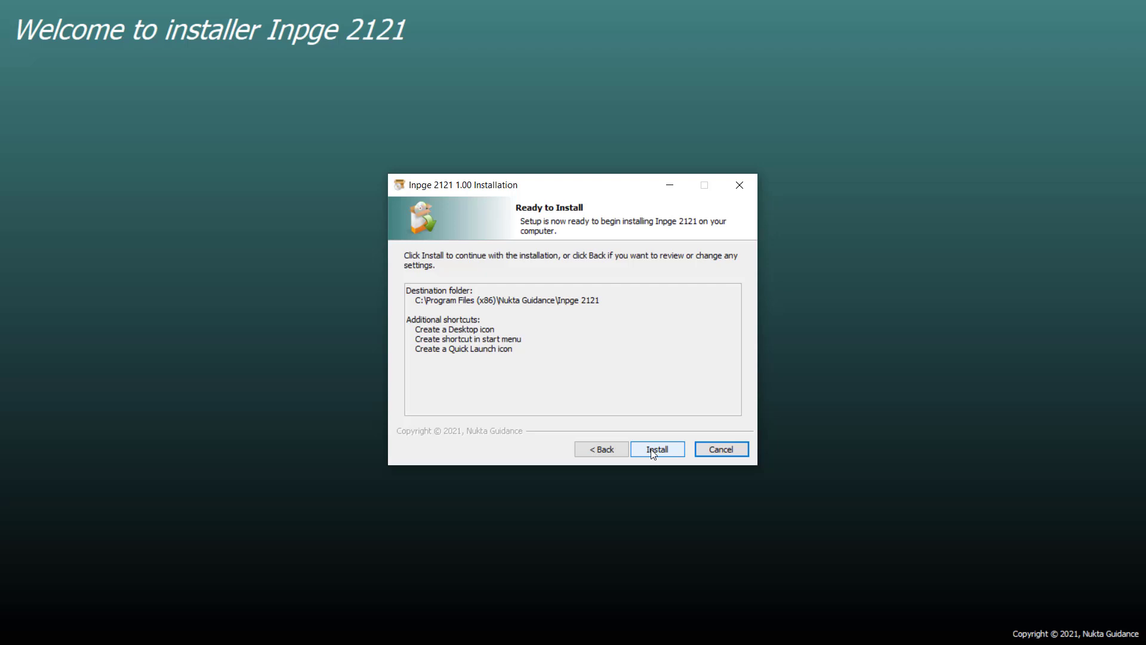
pyautogui.click(652, 452)
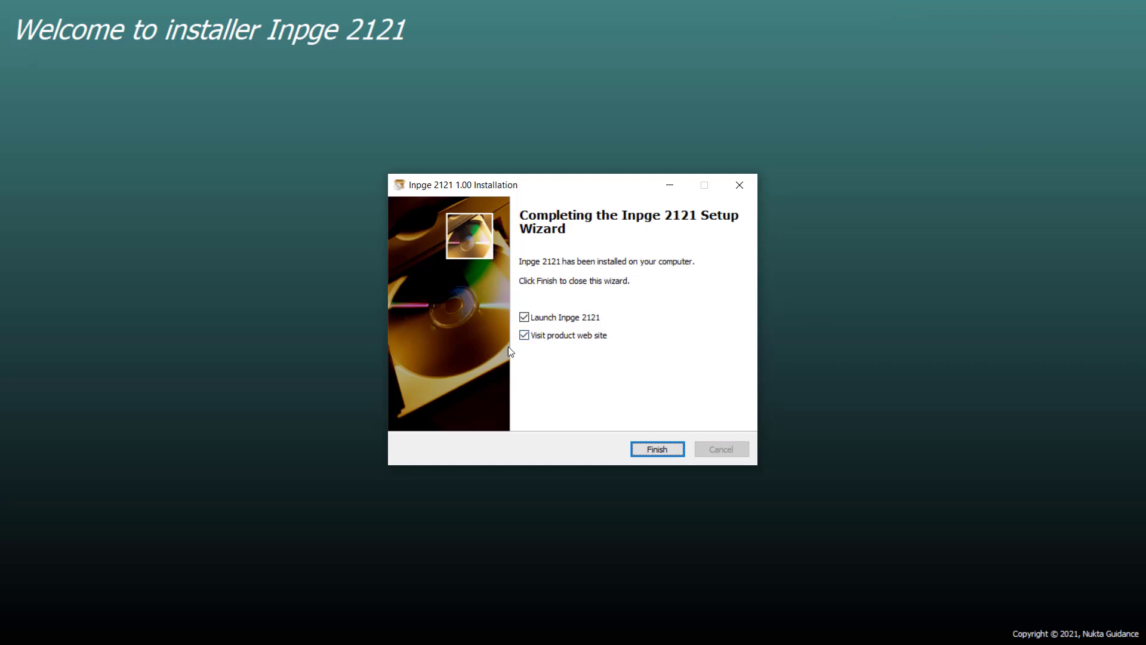
# Finish setup with Visit product web site unticked and dismiss both HASP driver warnings.
pyautogui.click(524, 336)
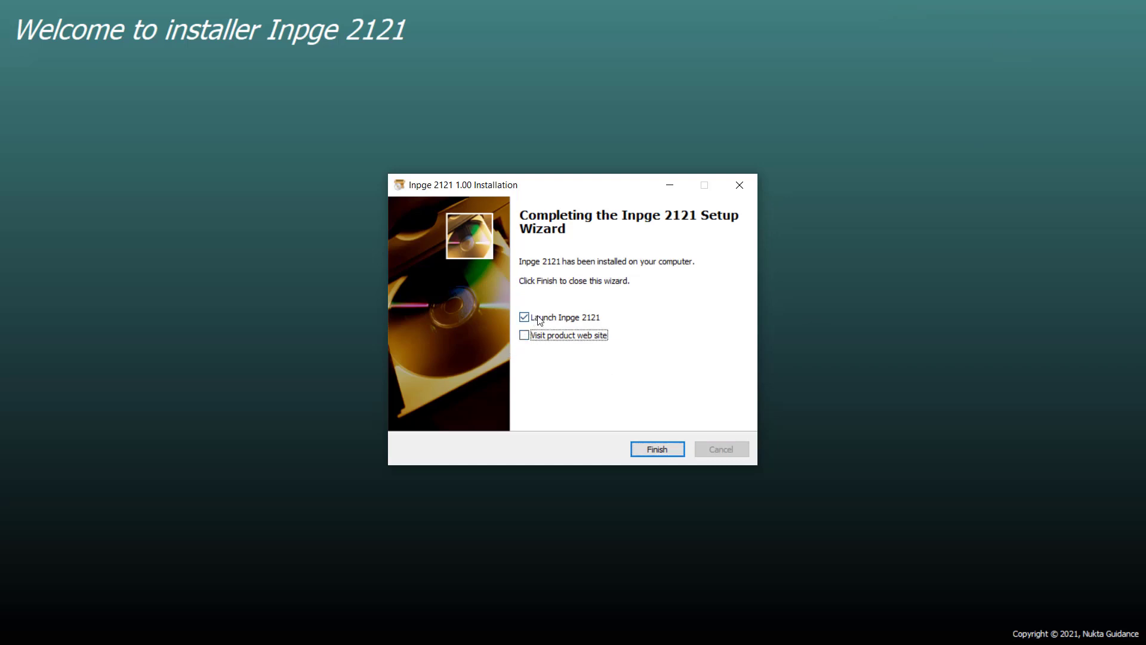
pyautogui.click(657, 450)
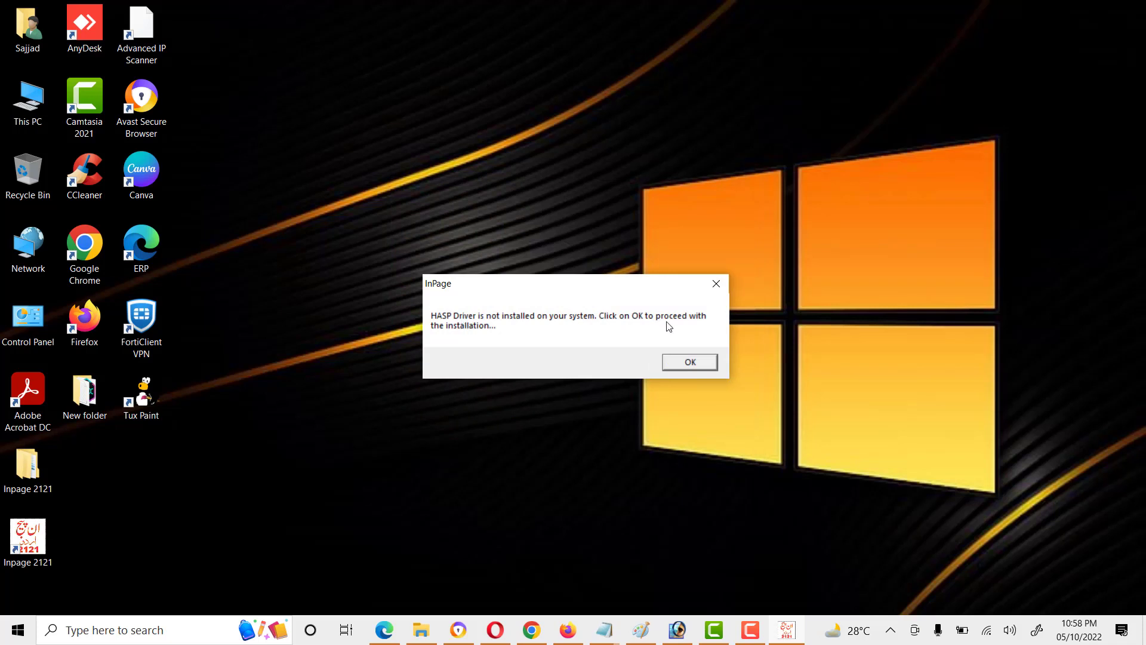
pyautogui.click(684, 369)
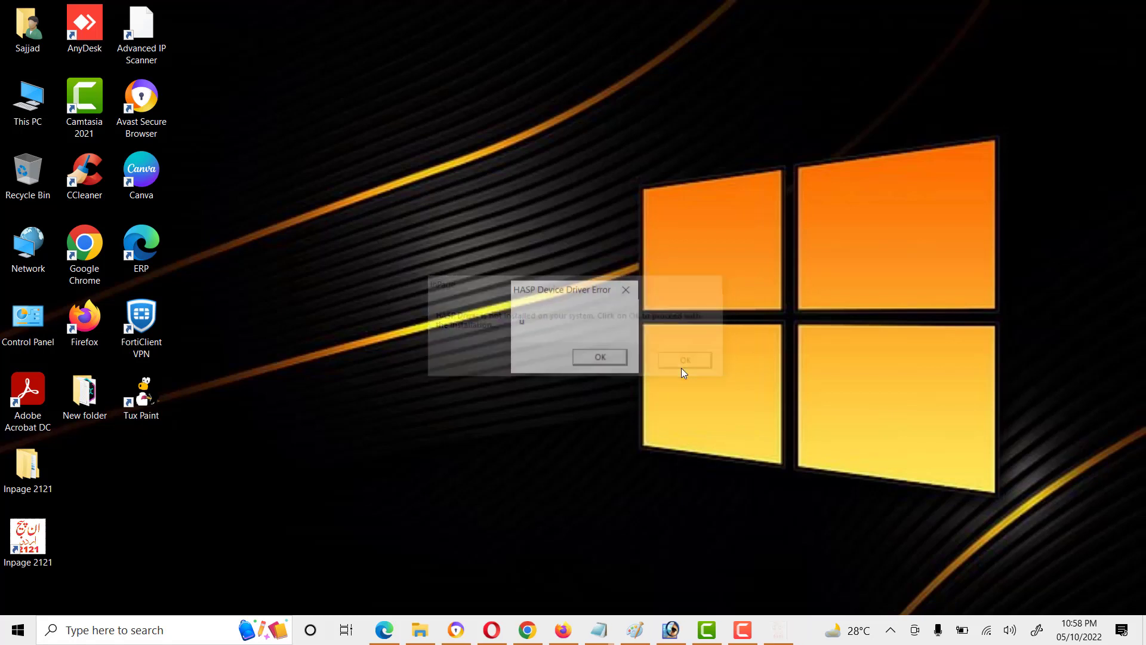
pyautogui.click(615, 363)
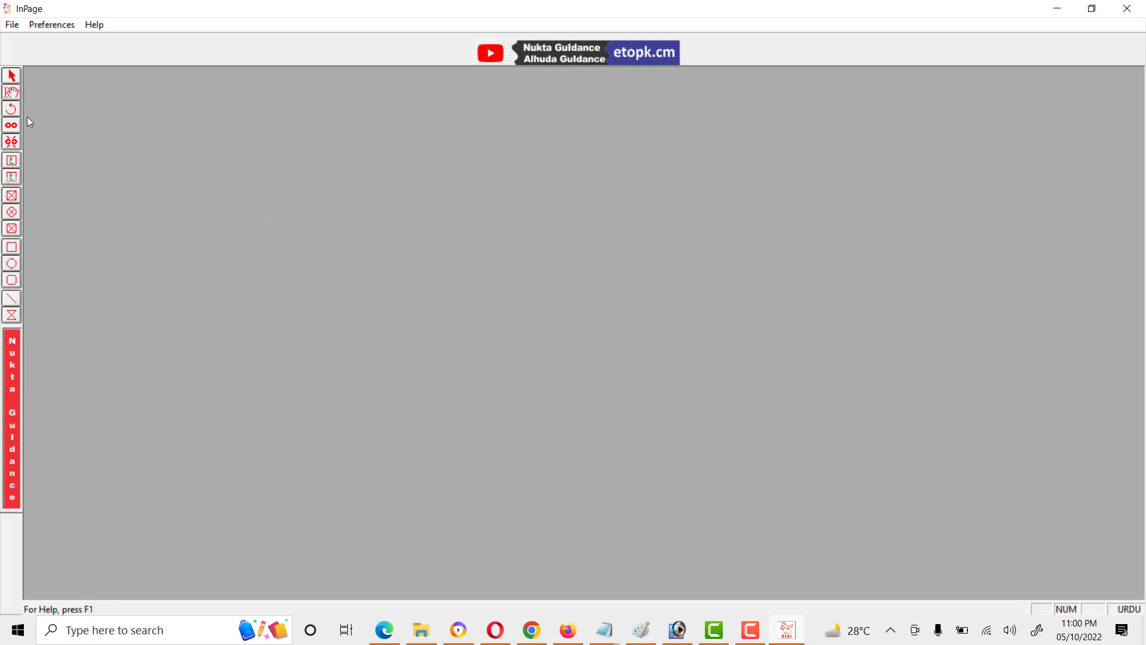
# Open the File menu and point to Preferences.
pyautogui.click(10, 28)
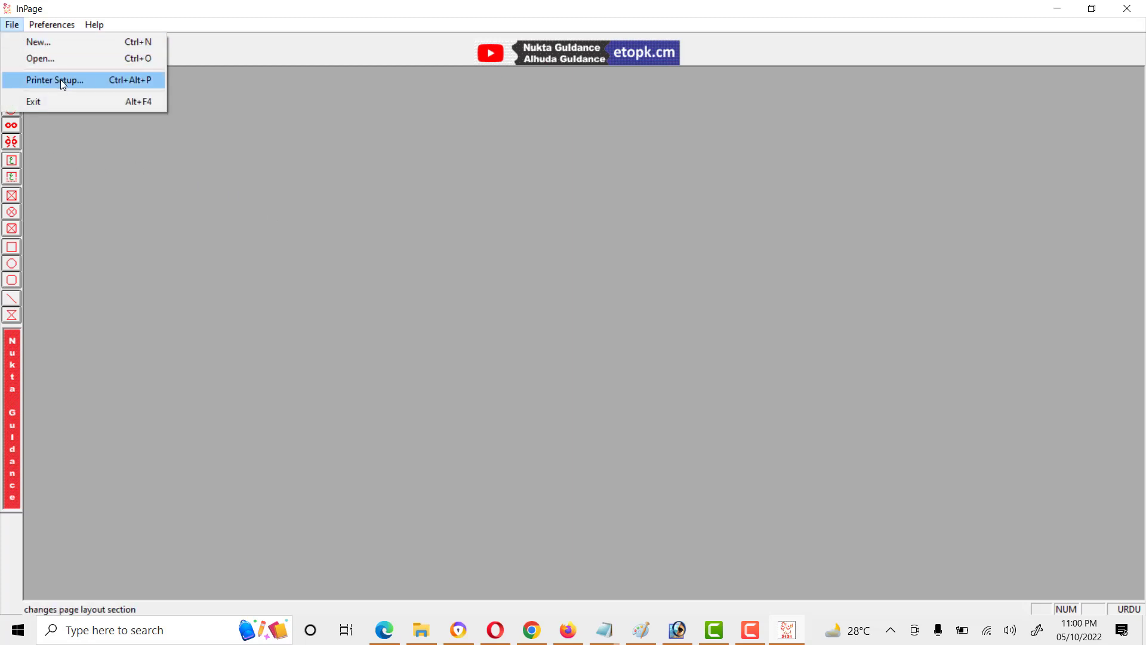
pyautogui.moveTo(42, 26)
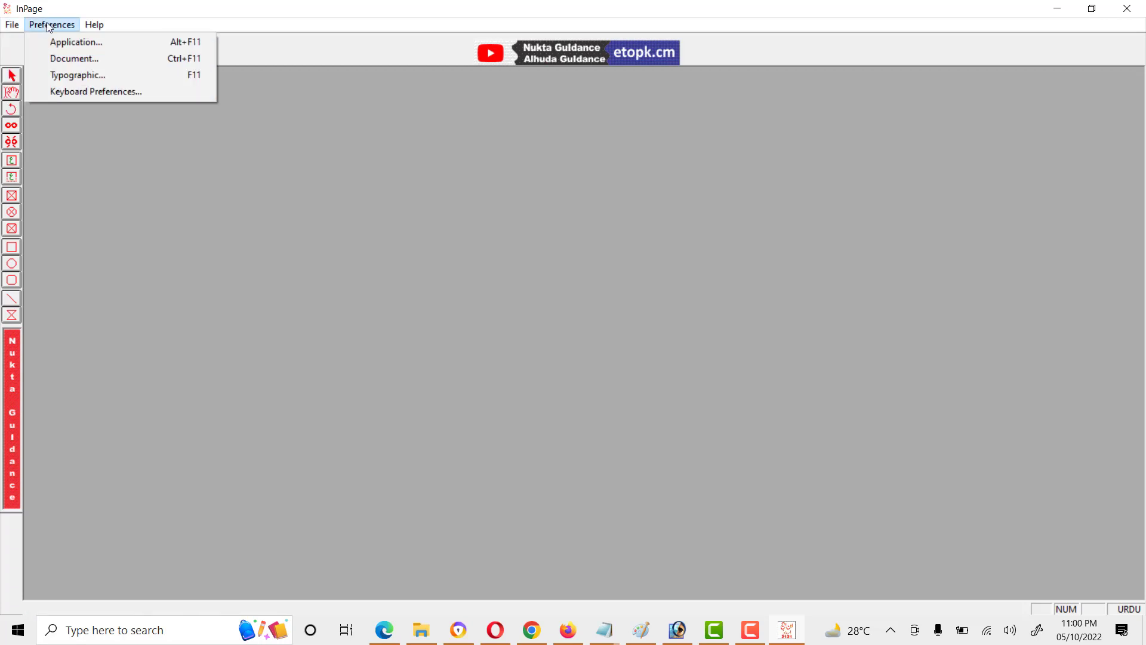
# Set the keyboard layout to Phonetic, view its chart, and confirm Keyboard Preferences.
pyautogui.click(96, 94)
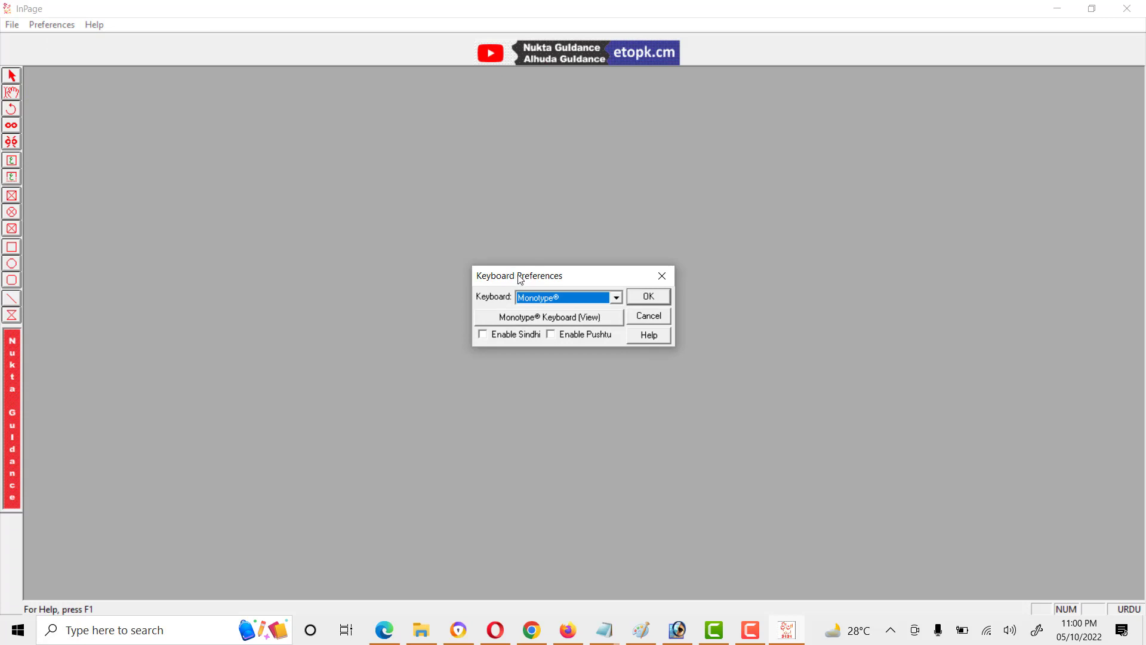
pyautogui.moveTo(517, 275); pyautogui.dragTo(400, 138)
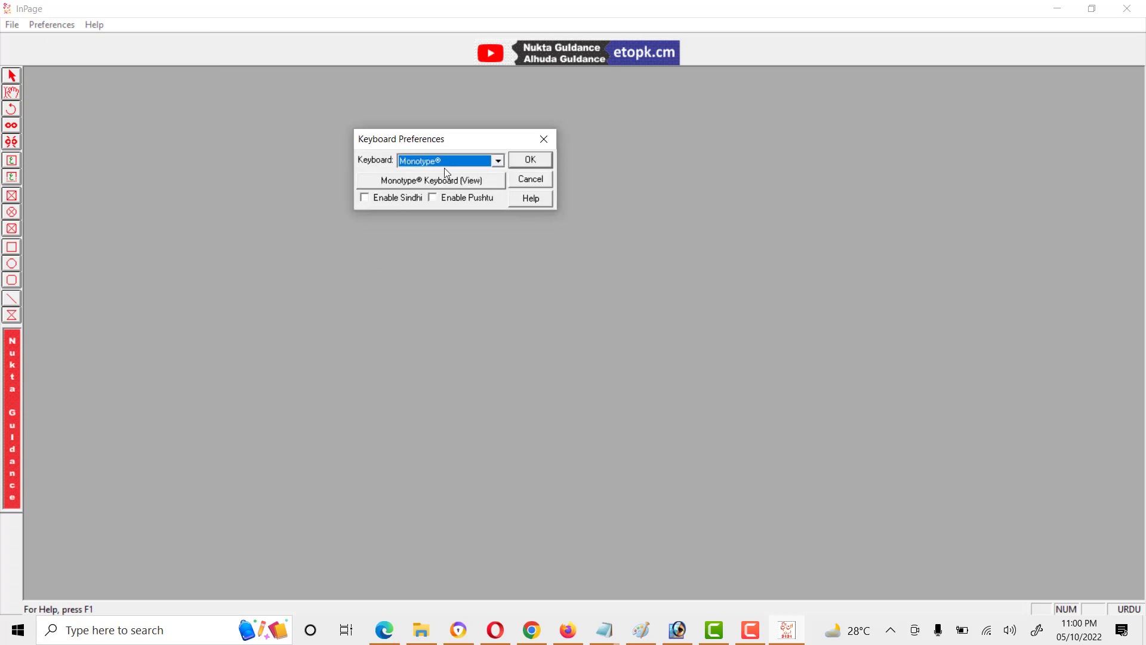
pyautogui.click(498, 161)
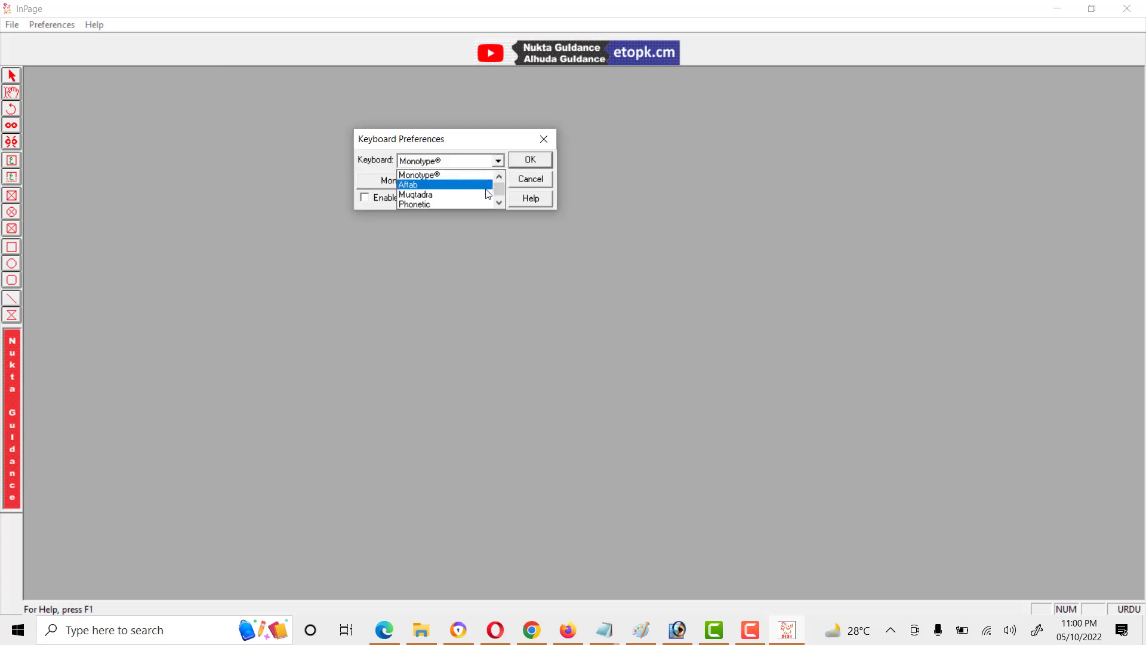
pyautogui.scroll(-3, 499, 199)
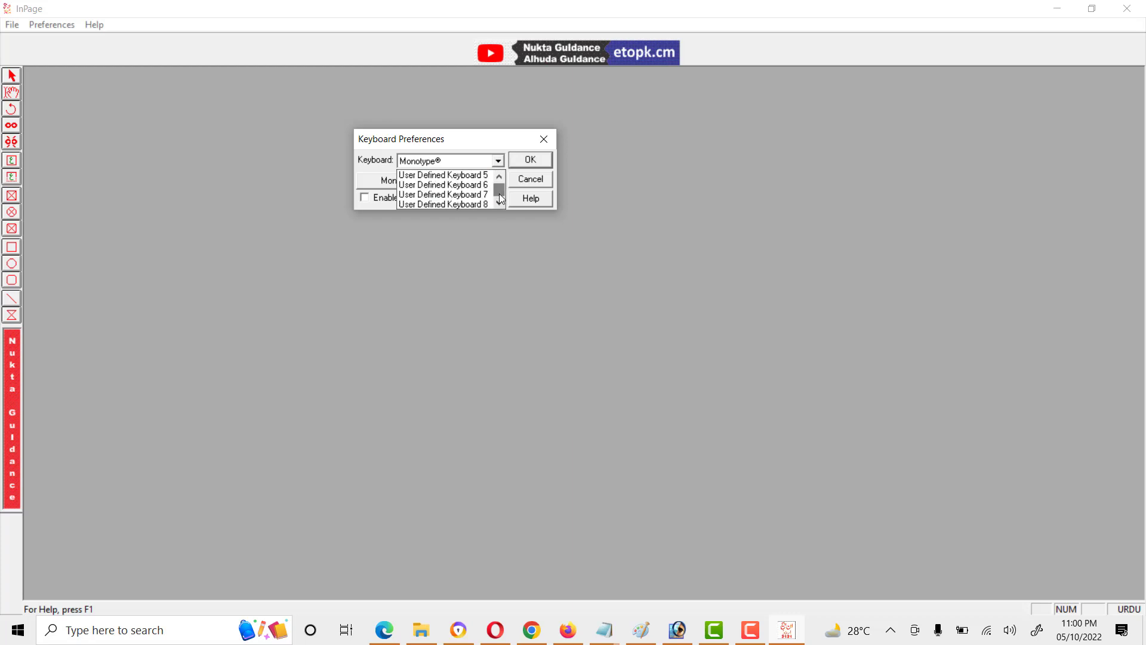
pyautogui.moveTo(499, 193); pyautogui.dragTo(499, 177)
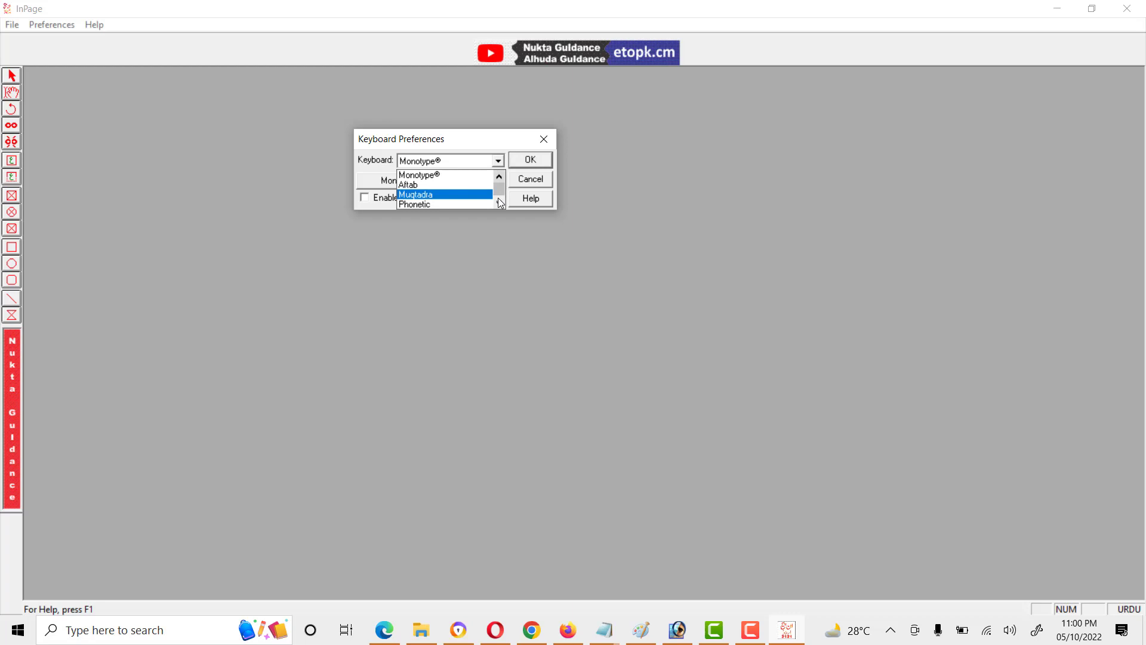
pyautogui.click(438, 204)
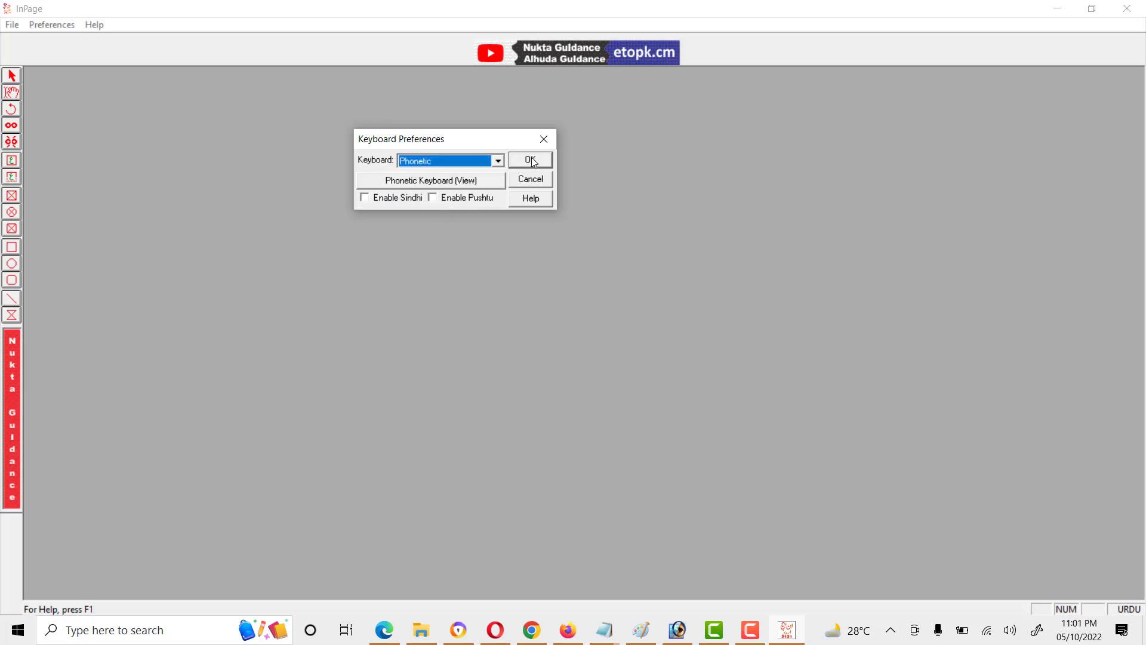
pyautogui.click(424, 181)
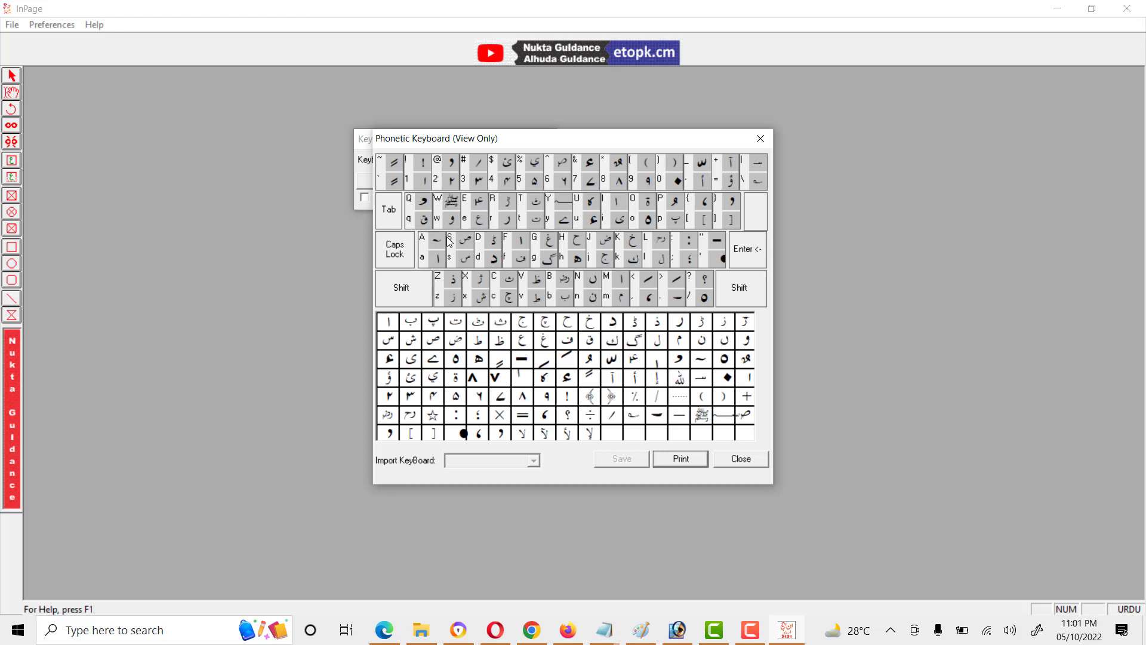
pyautogui.click(746, 464)
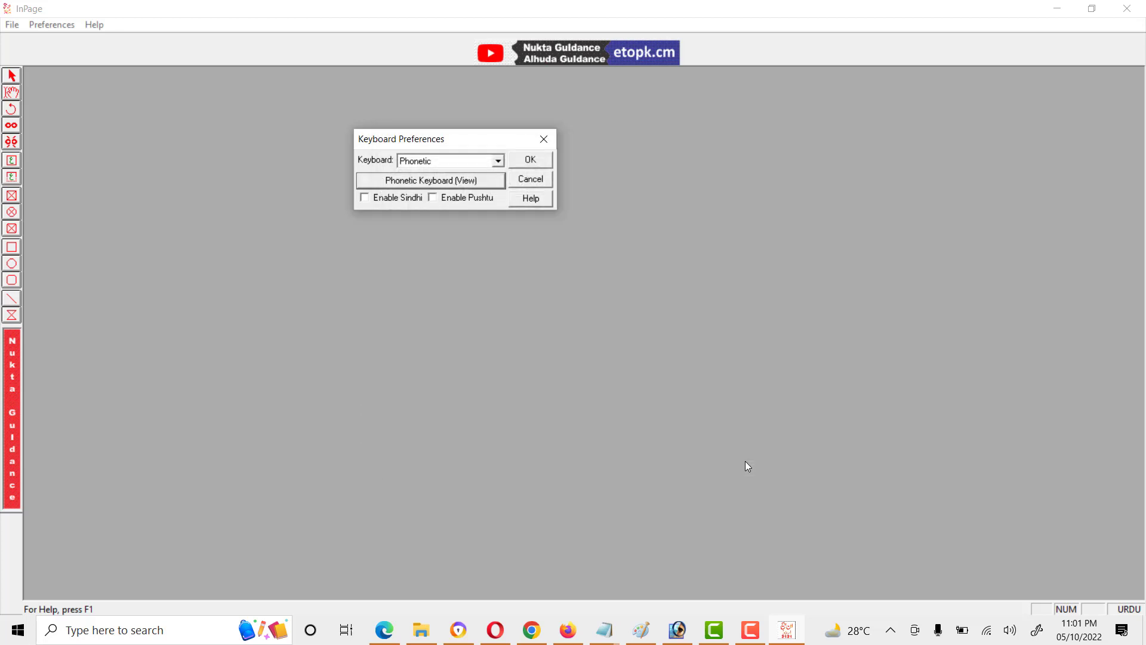
pyautogui.click(536, 161)
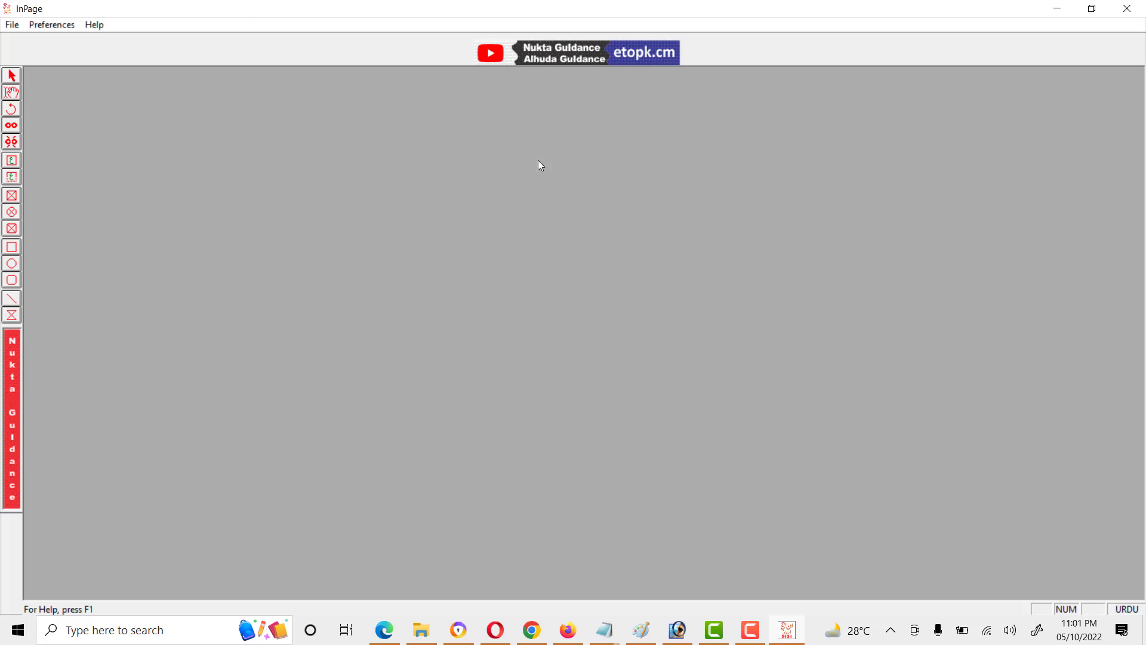
# Create a new document with a Letter 8.5x11" page via File > New.
pyautogui.click(12, 24)
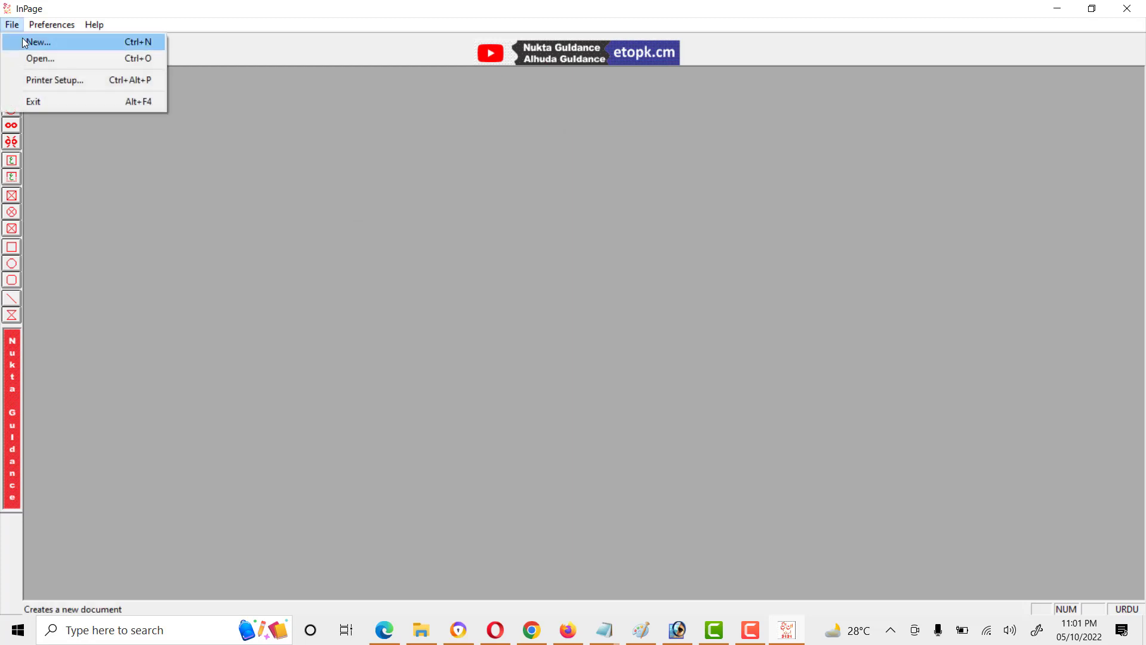
pyautogui.click(23, 39)
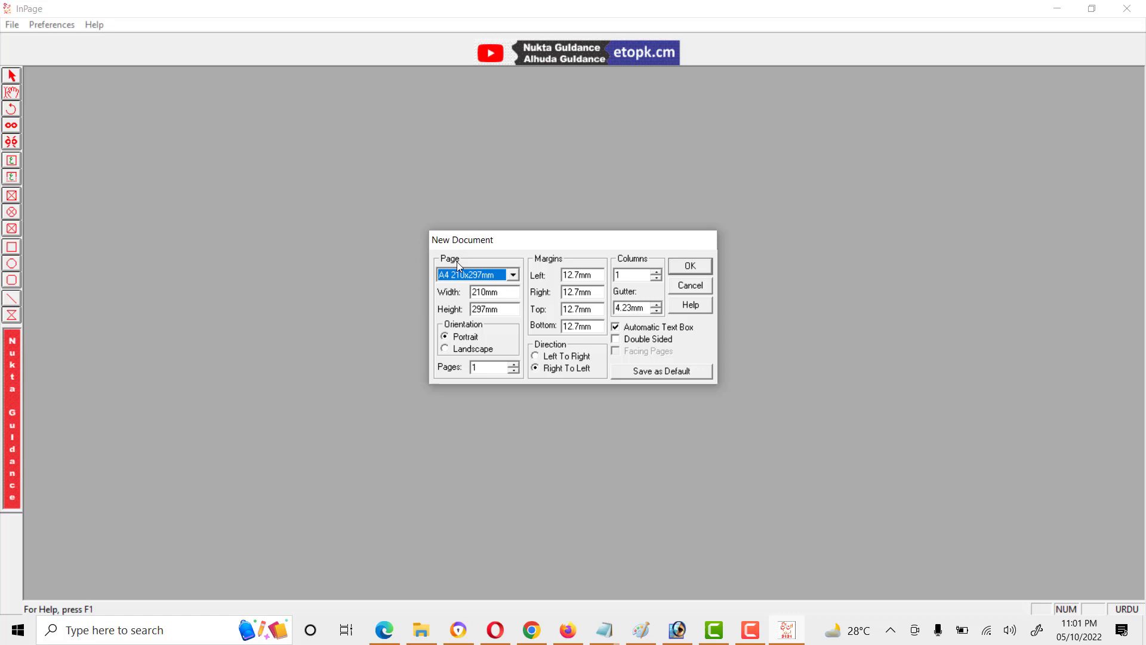
pyautogui.moveTo(463, 239); pyautogui.dragTo(467, 188)
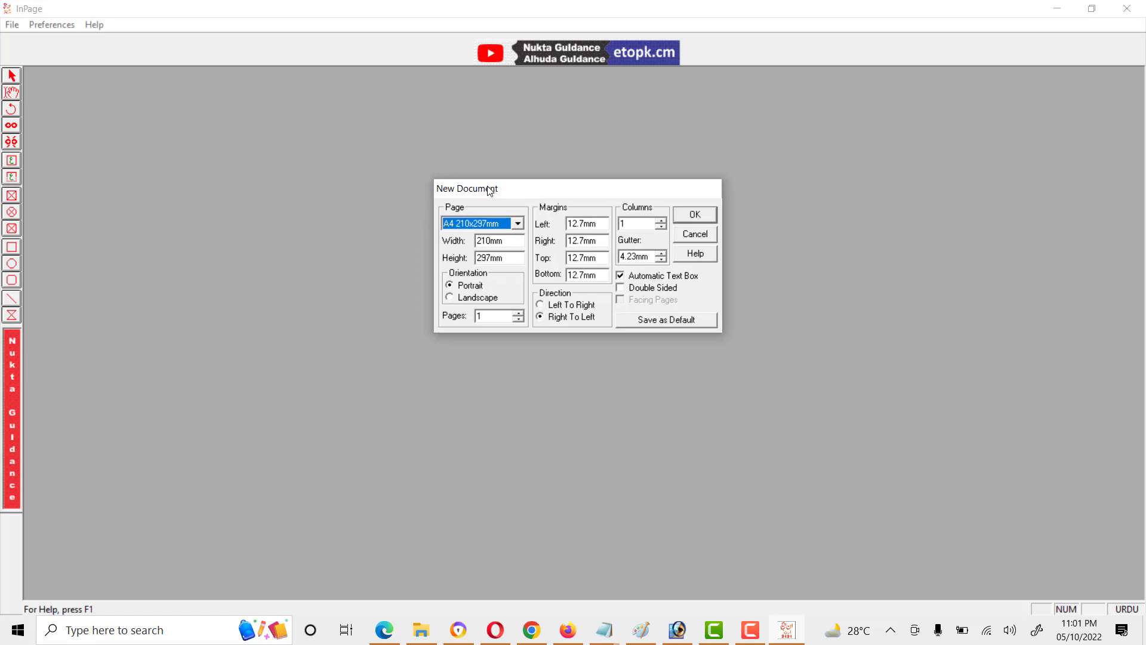
pyautogui.click(518, 224)
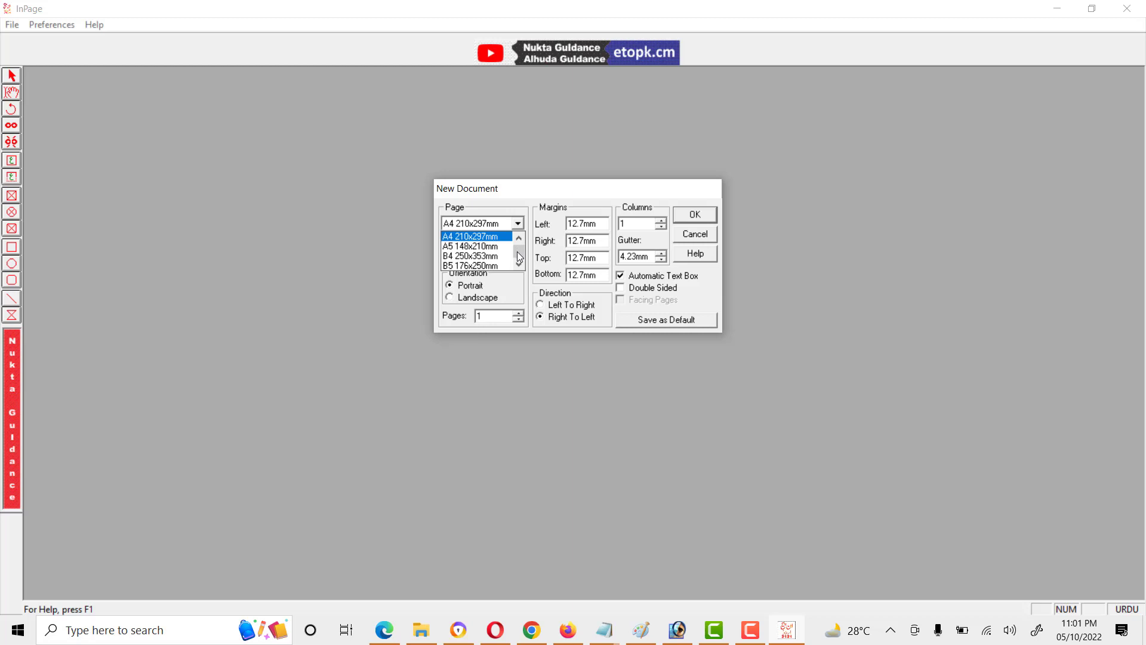
pyautogui.click(517, 252)
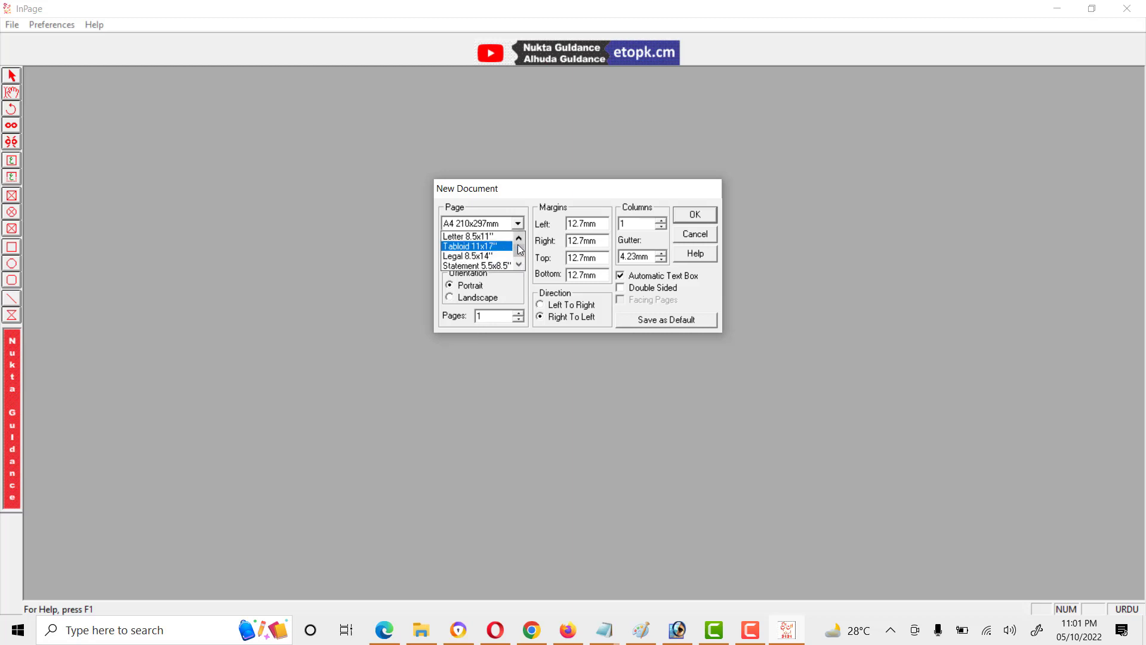
pyautogui.click(489, 237)
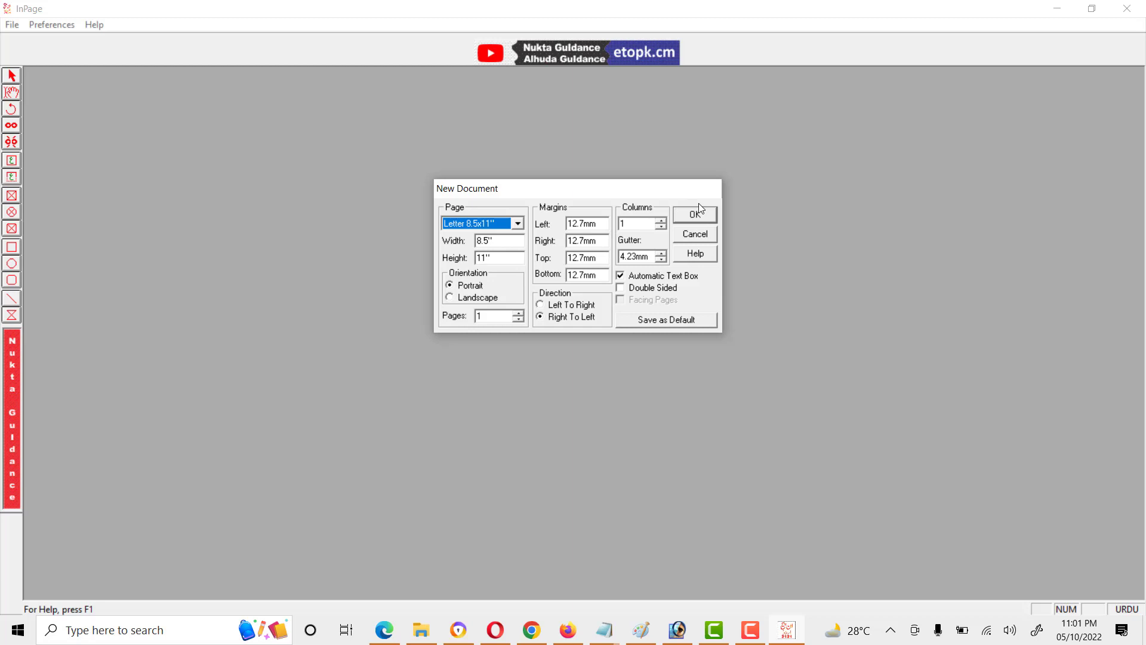
pyautogui.click(705, 217)
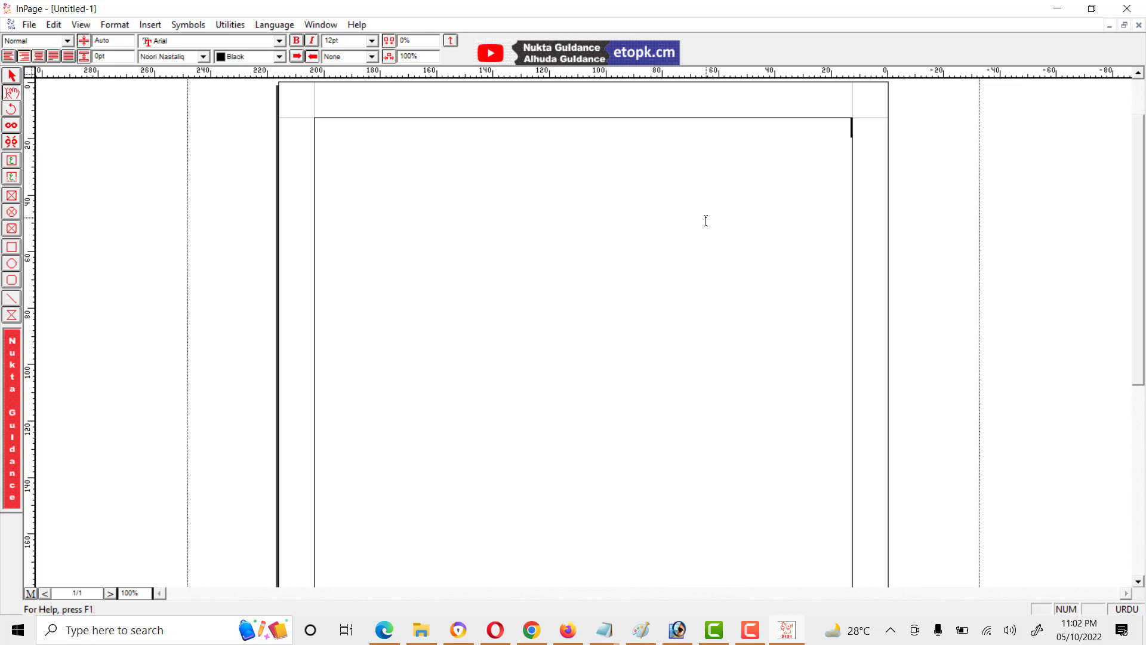
# Type the Urdu word اردو at the page's top-right and select it.
pyautogui.write('ار')
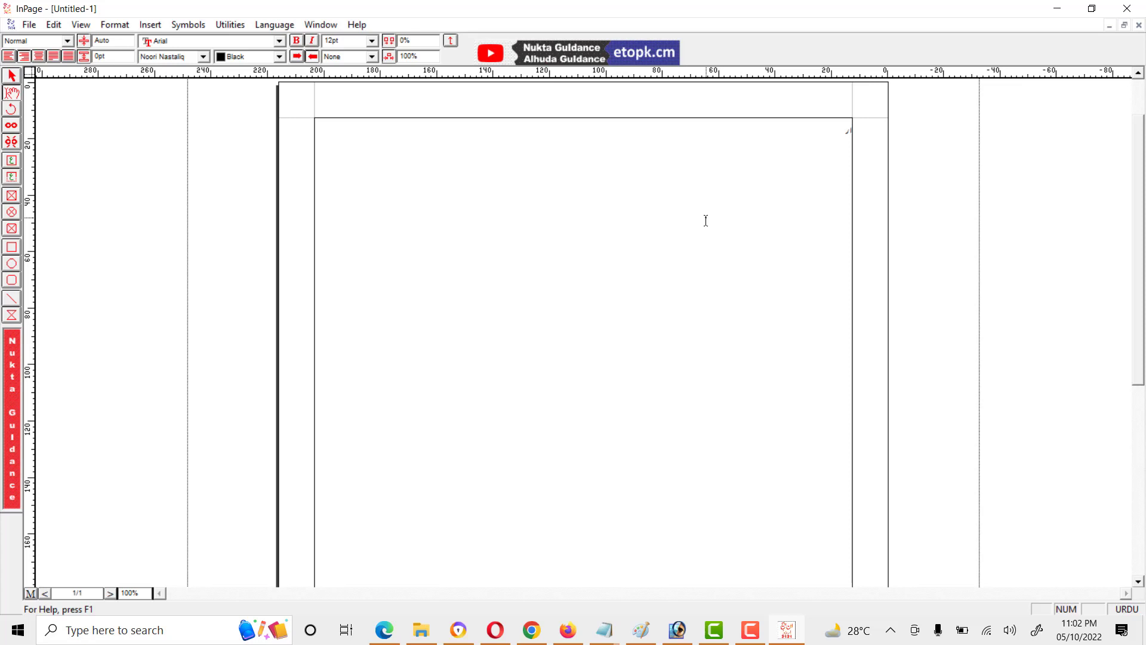
pyautogui.write('د')
pyautogui.press('BackSpace')
pyautogui.write('و')
pyautogui.doubleClick(844, 134)
# Enlarge the word اردو through 24pt and 36pt to 48pt.
pyautogui.click(372, 40)
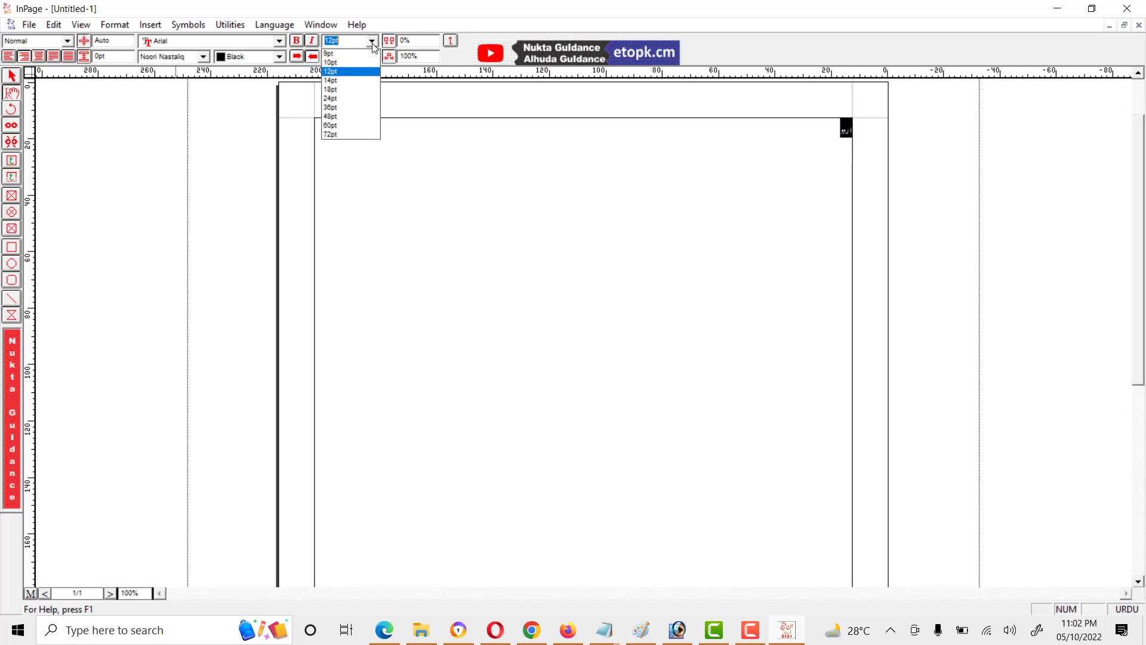
pyautogui.click(349, 103)
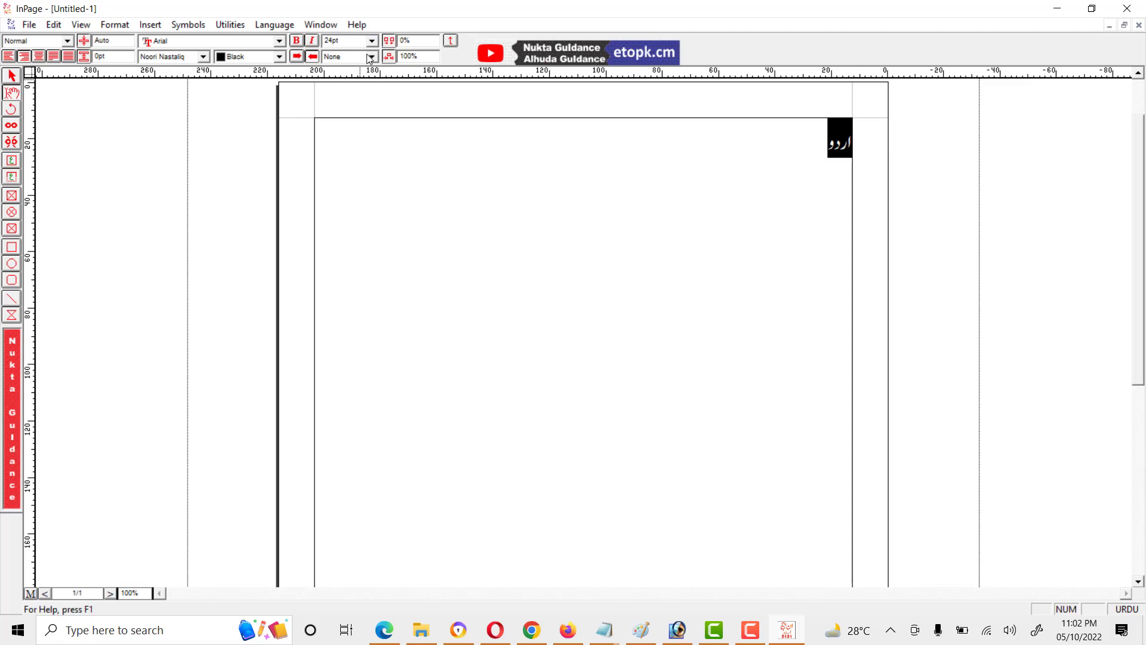
pyautogui.click(372, 41)
pyautogui.click(350, 108)
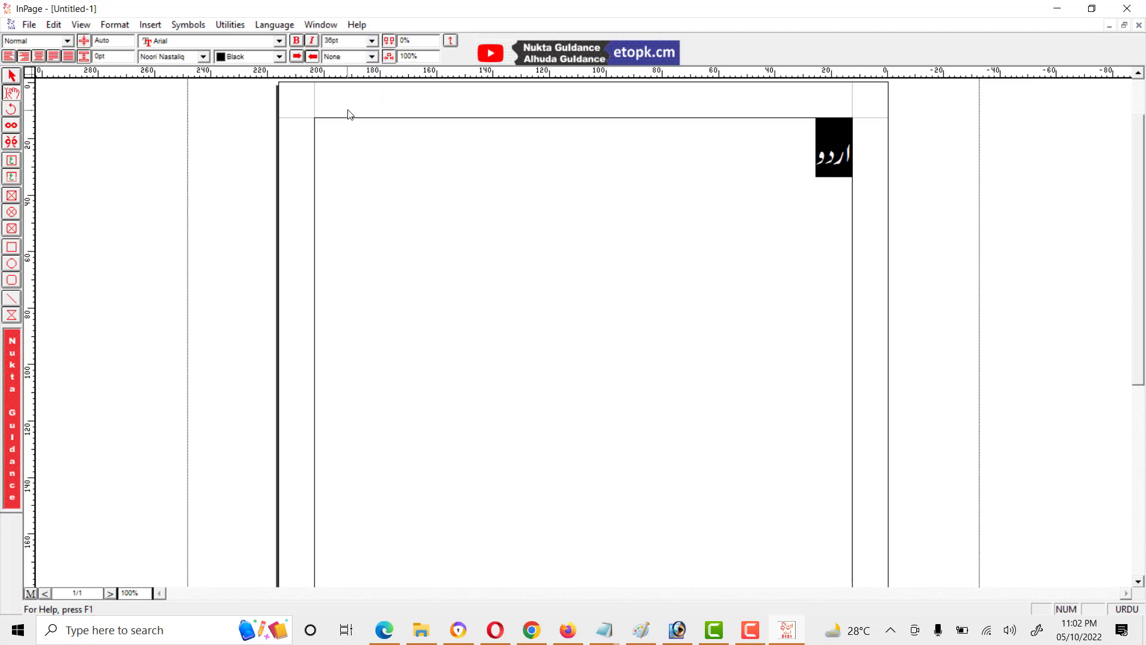
pyautogui.click(372, 40)
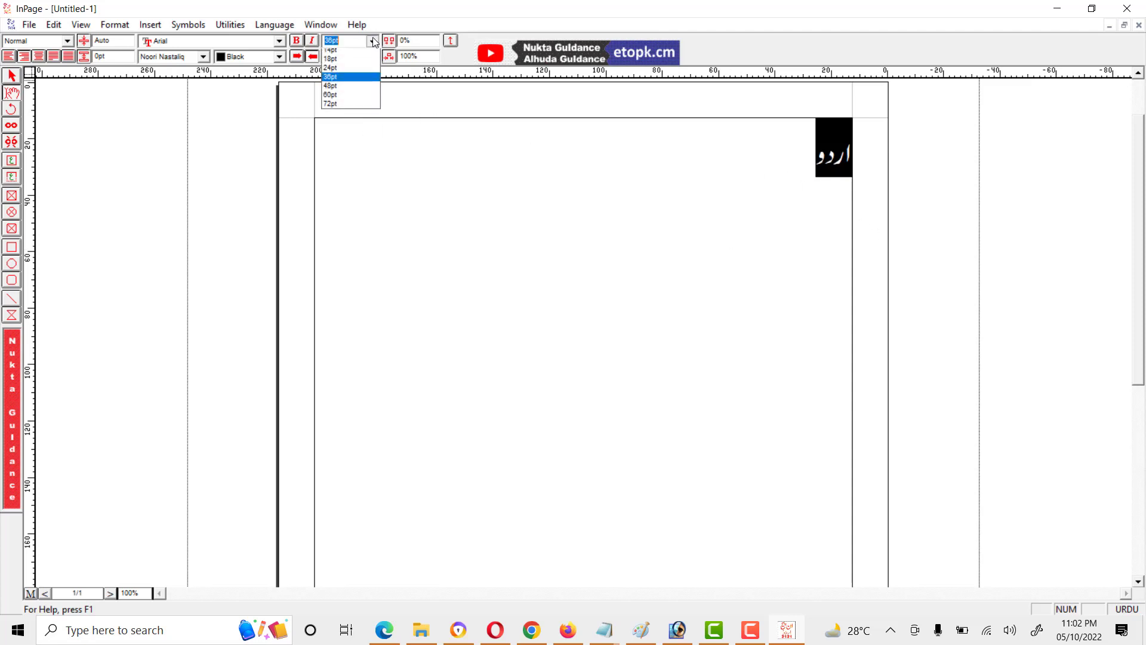
pyautogui.click(339, 125)
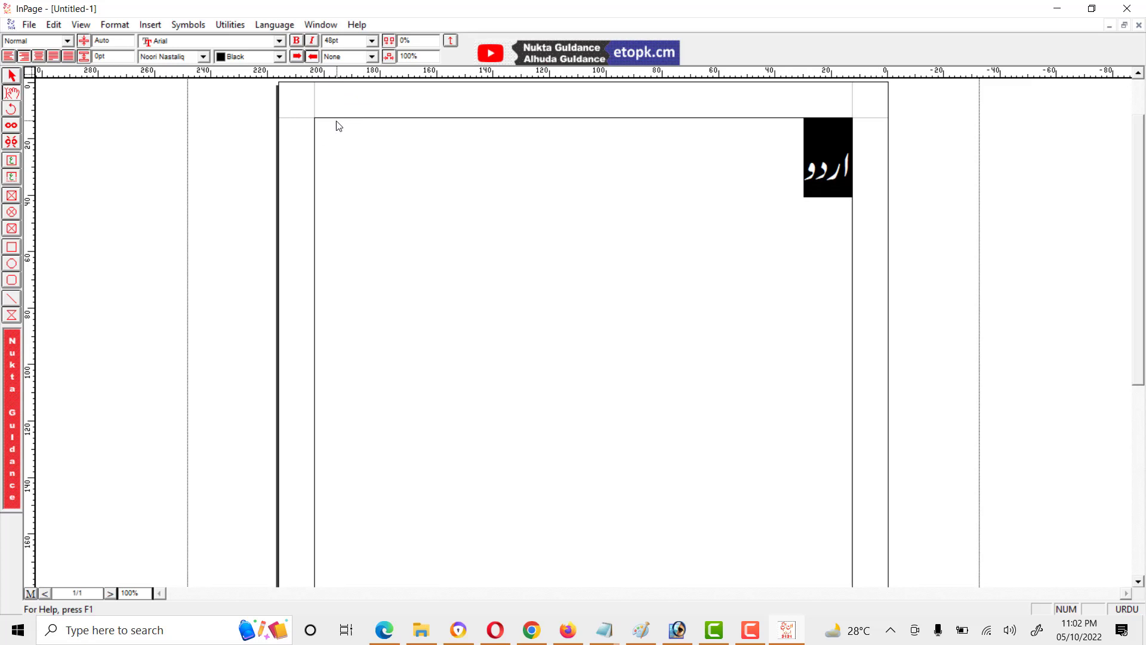
# Try the Double underline and then the Overline style on the word.
pyautogui.click(372, 56)
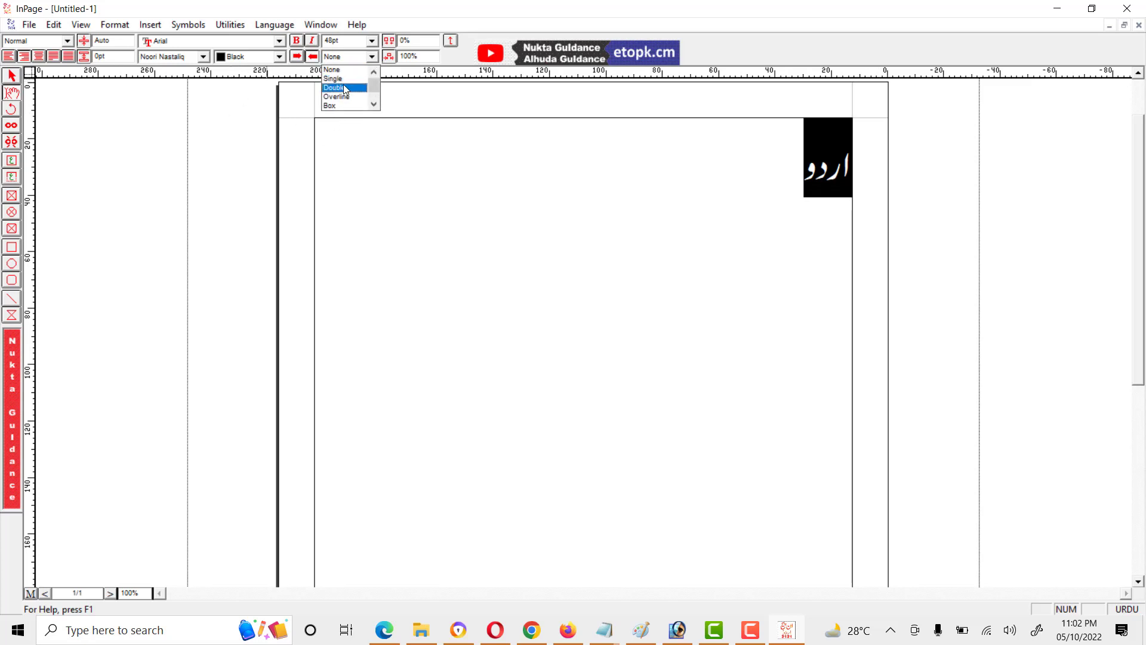
pyautogui.click(345, 89)
pyautogui.click(369, 57)
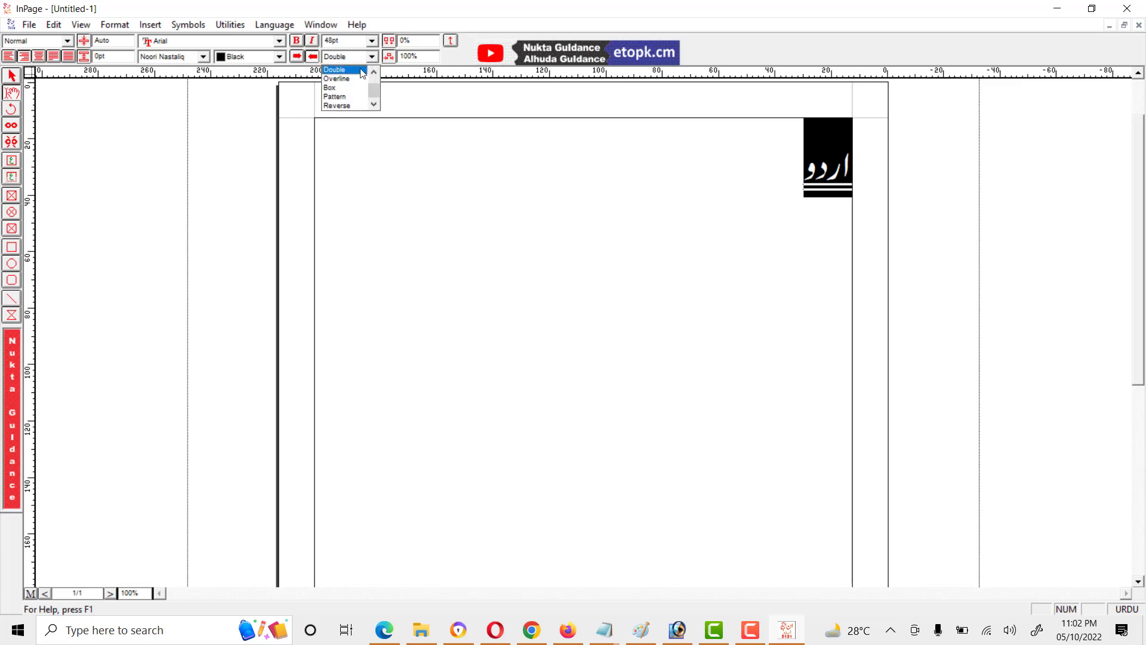
pyautogui.moveTo(373, 92); pyautogui.dragTo(373, 84)
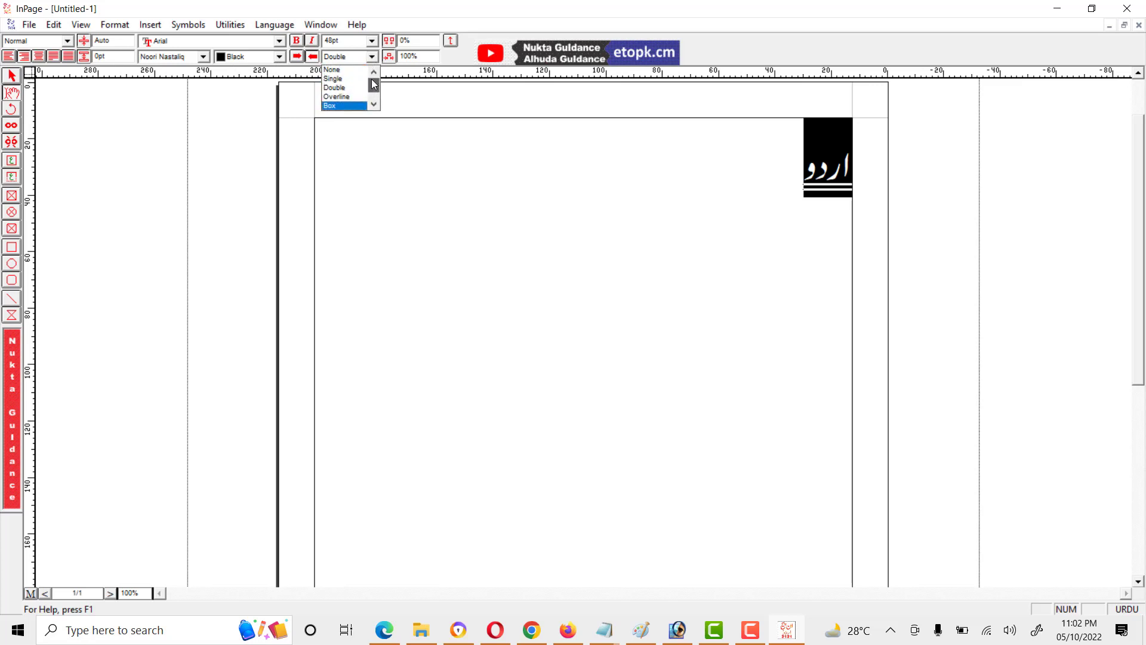
pyautogui.click(346, 97)
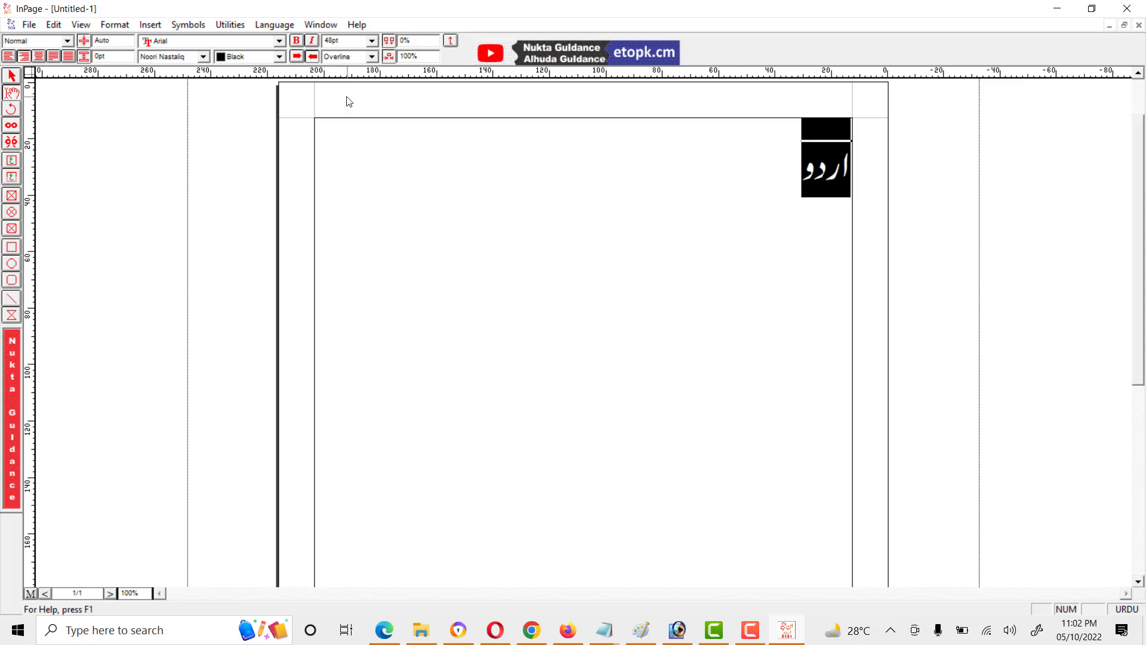
# Apply the Pattern style, reselect the word, and set the underline back to None.
pyautogui.click(371, 57)
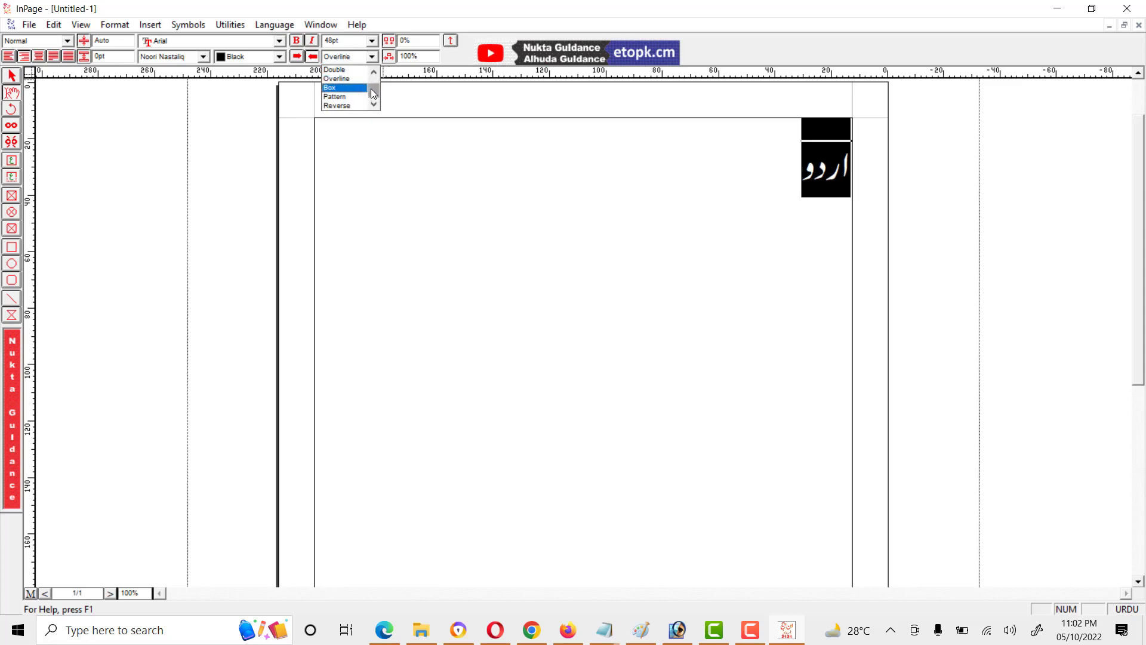
pyautogui.scroll(2, 371, 90)
pyautogui.scroll(-2, 371, 91)
pyautogui.click(349, 97)
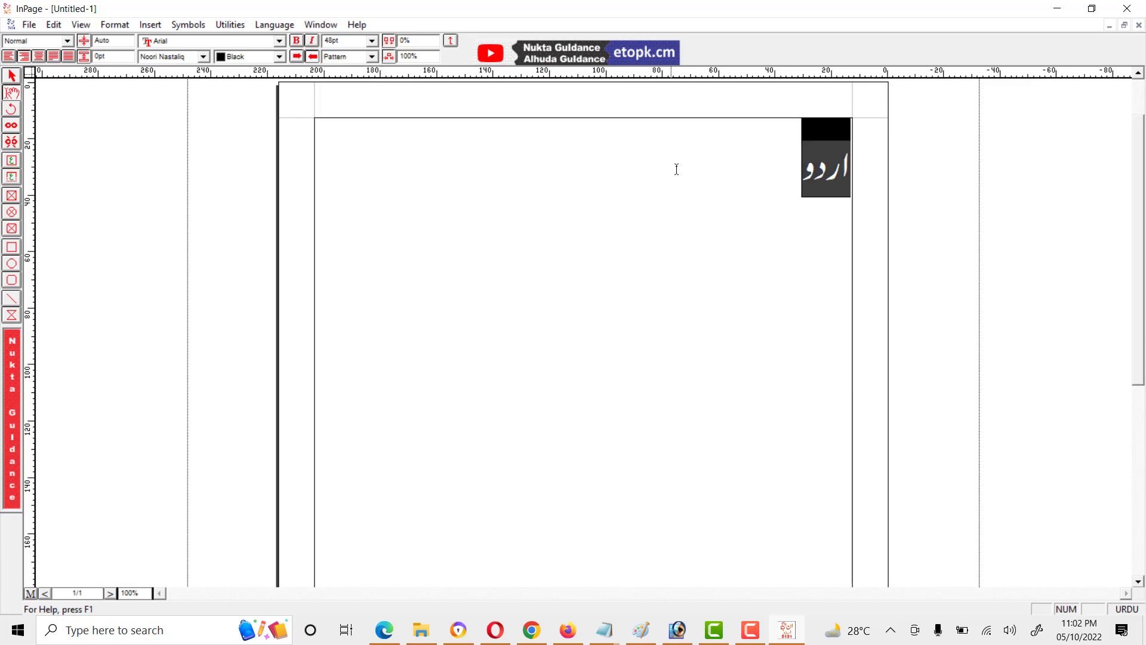
pyautogui.click(768, 146)
pyautogui.moveTo(776, 147); pyautogui.dragTo(859, 153)
pyautogui.click(372, 57)
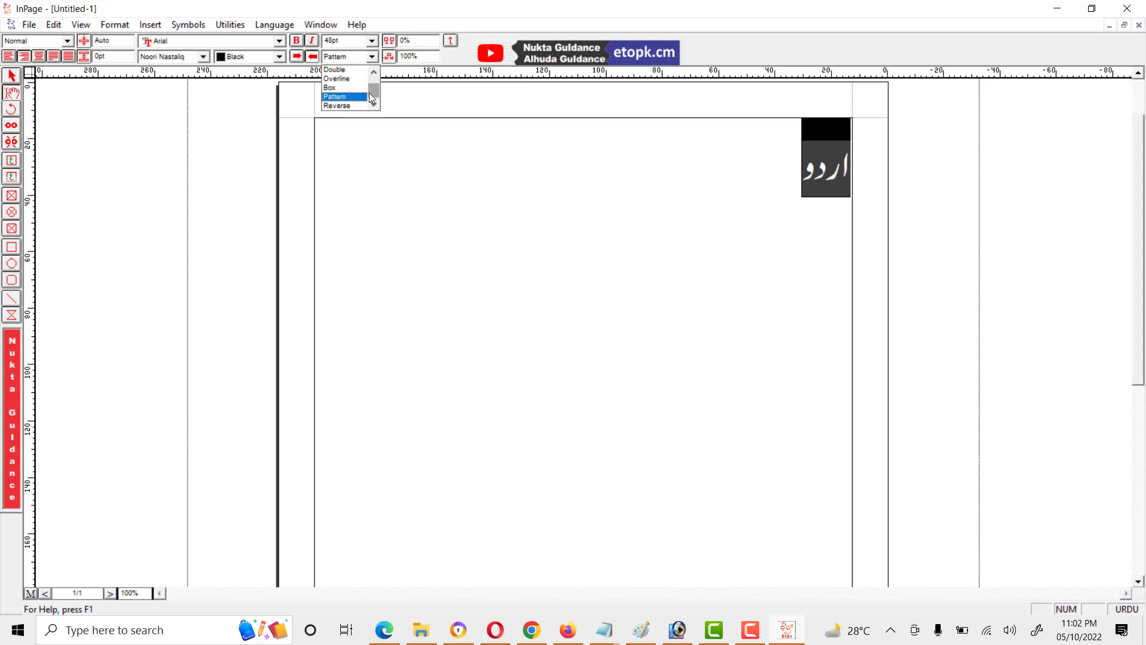
pyautogui.scroll(1, 370, 90)
pyautogui.click(338, 69)
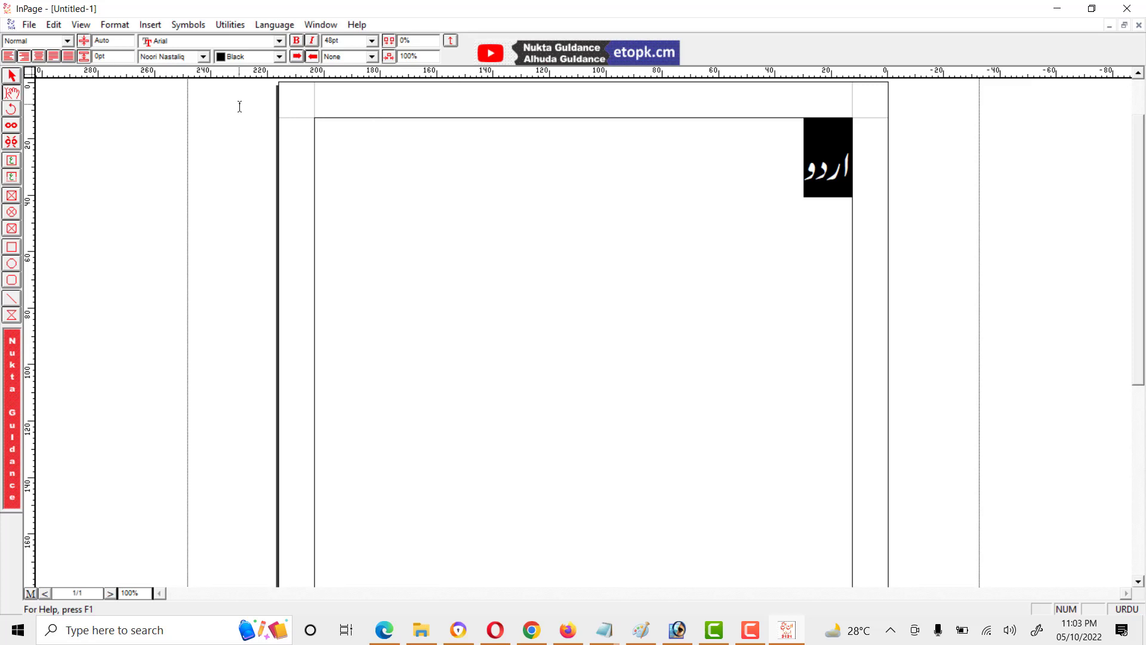
pyautogui.click(203, 57)
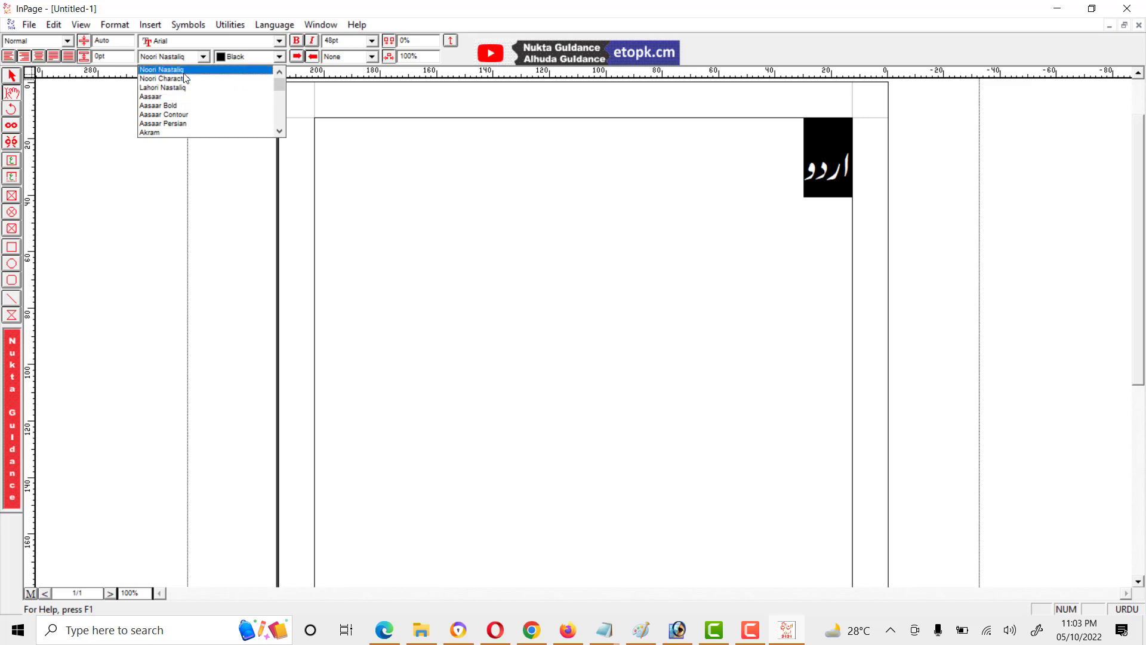
pyautogui.click(195, 13)
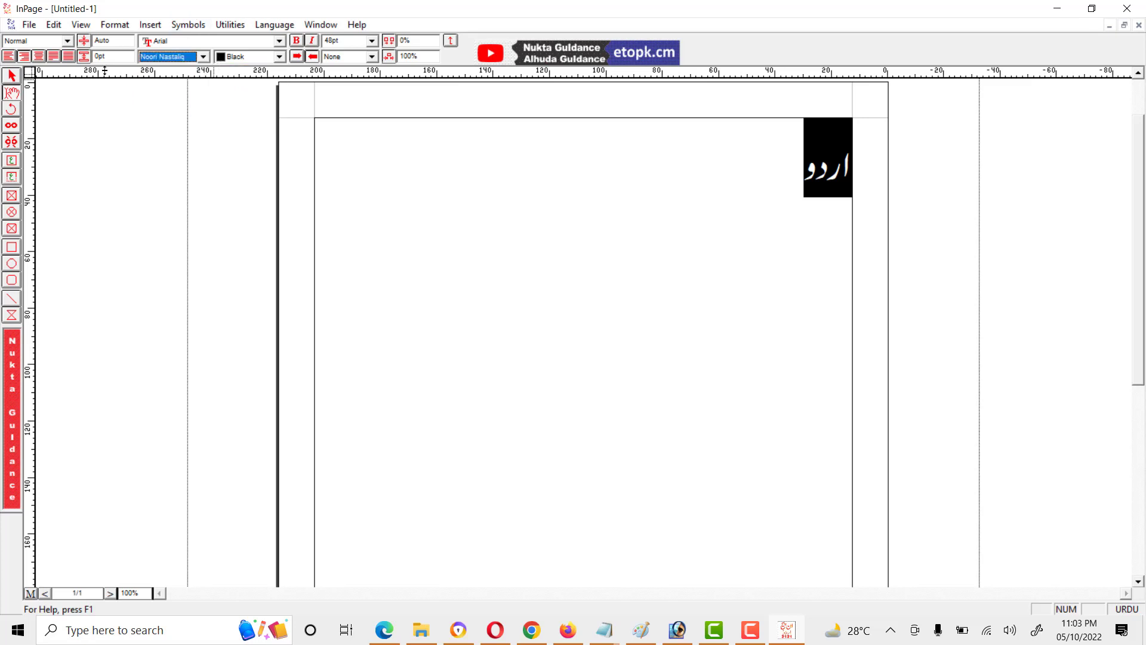
pyautogui.click(67, 41)
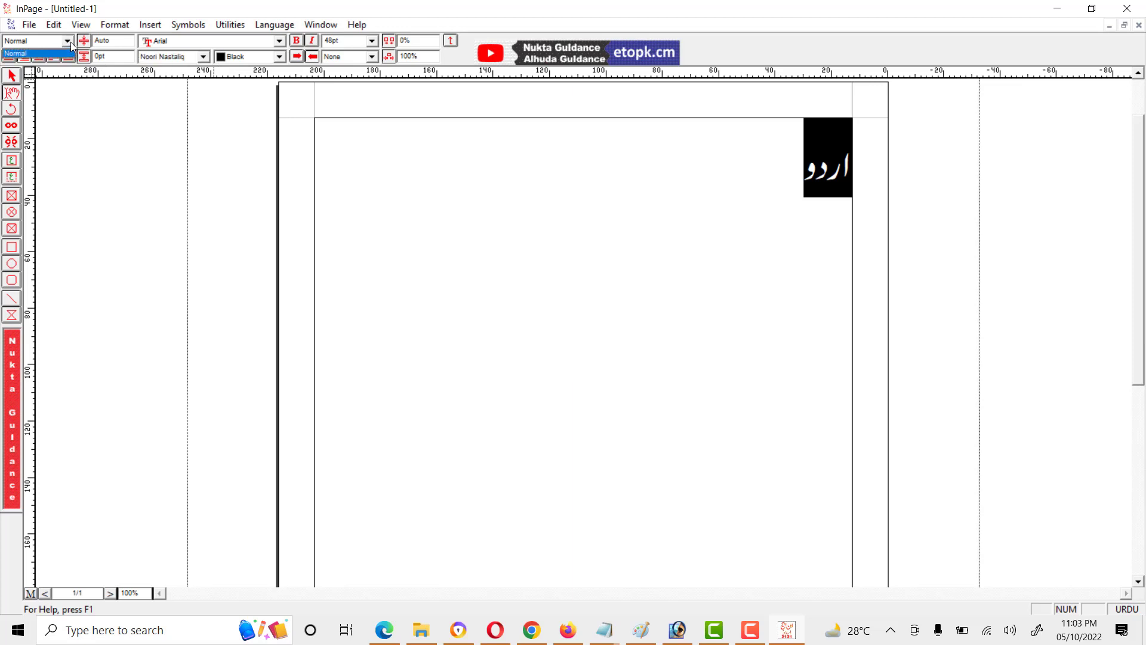
pyautogui.click(72, 44)
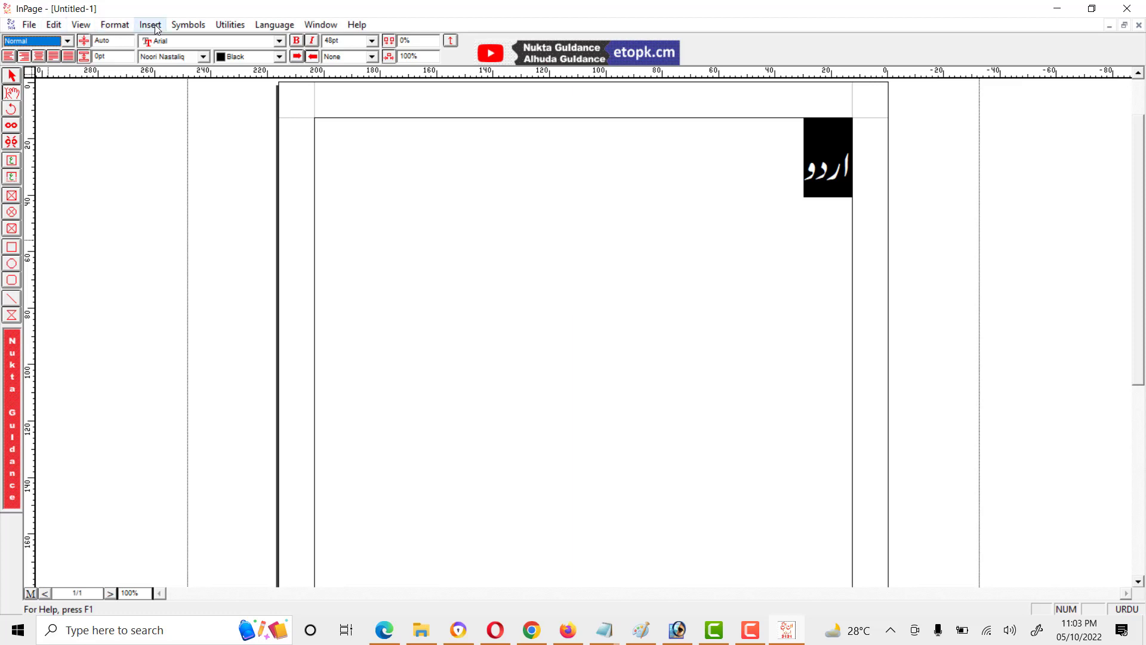
pyautogui.click(802, 179)
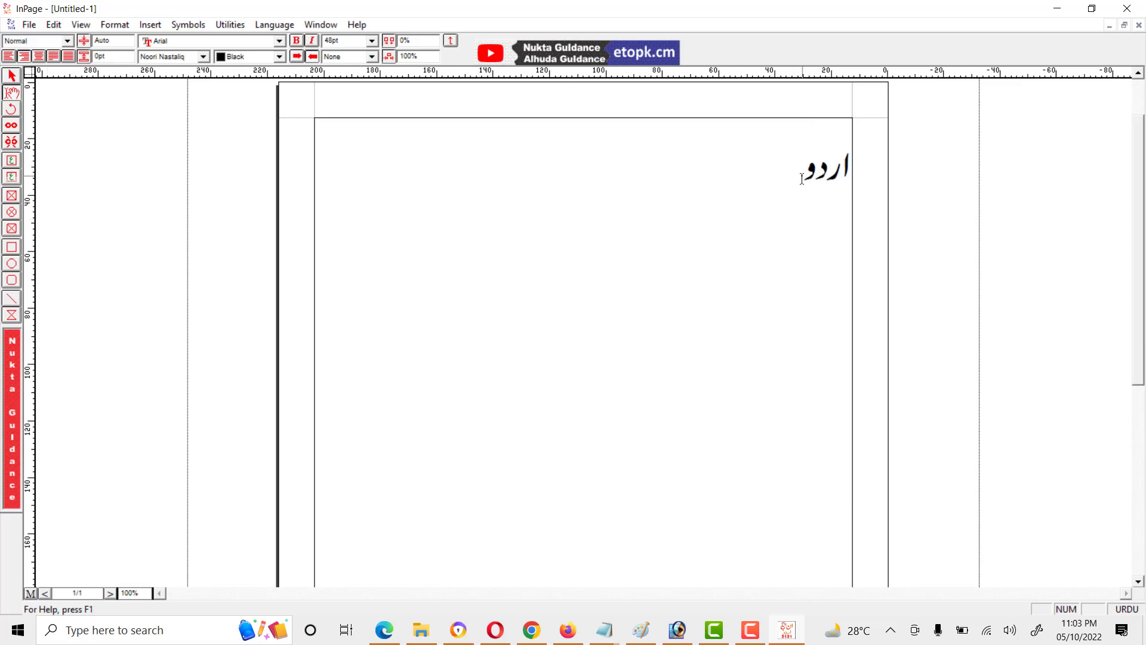